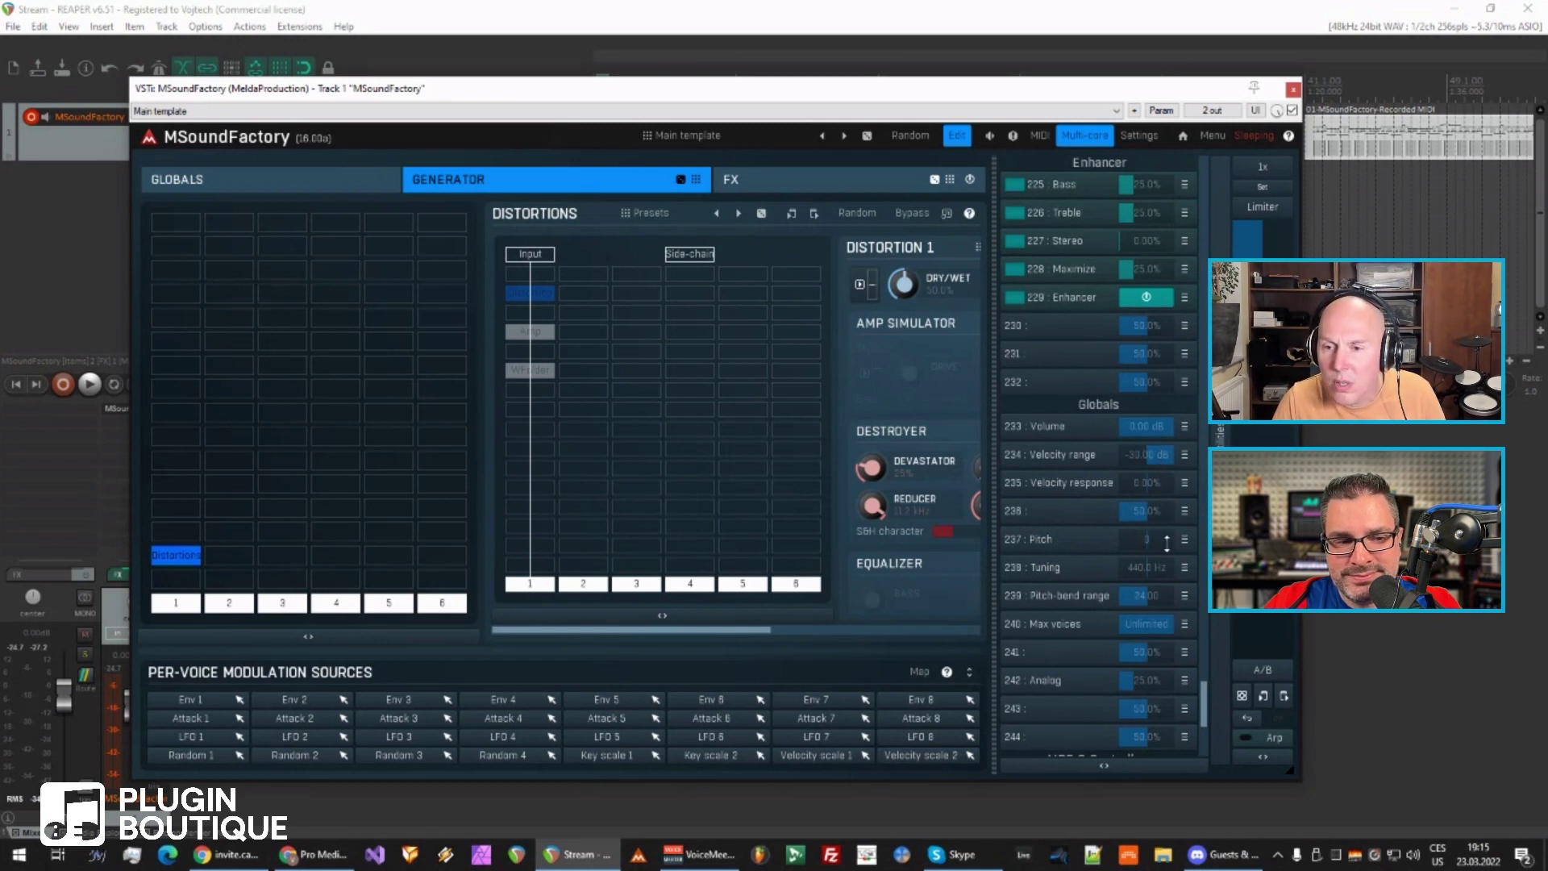
- Lower the global Pitch-bend range from 24.00 to 0.00
left_click_drag(1166, 593, 1166, 637)
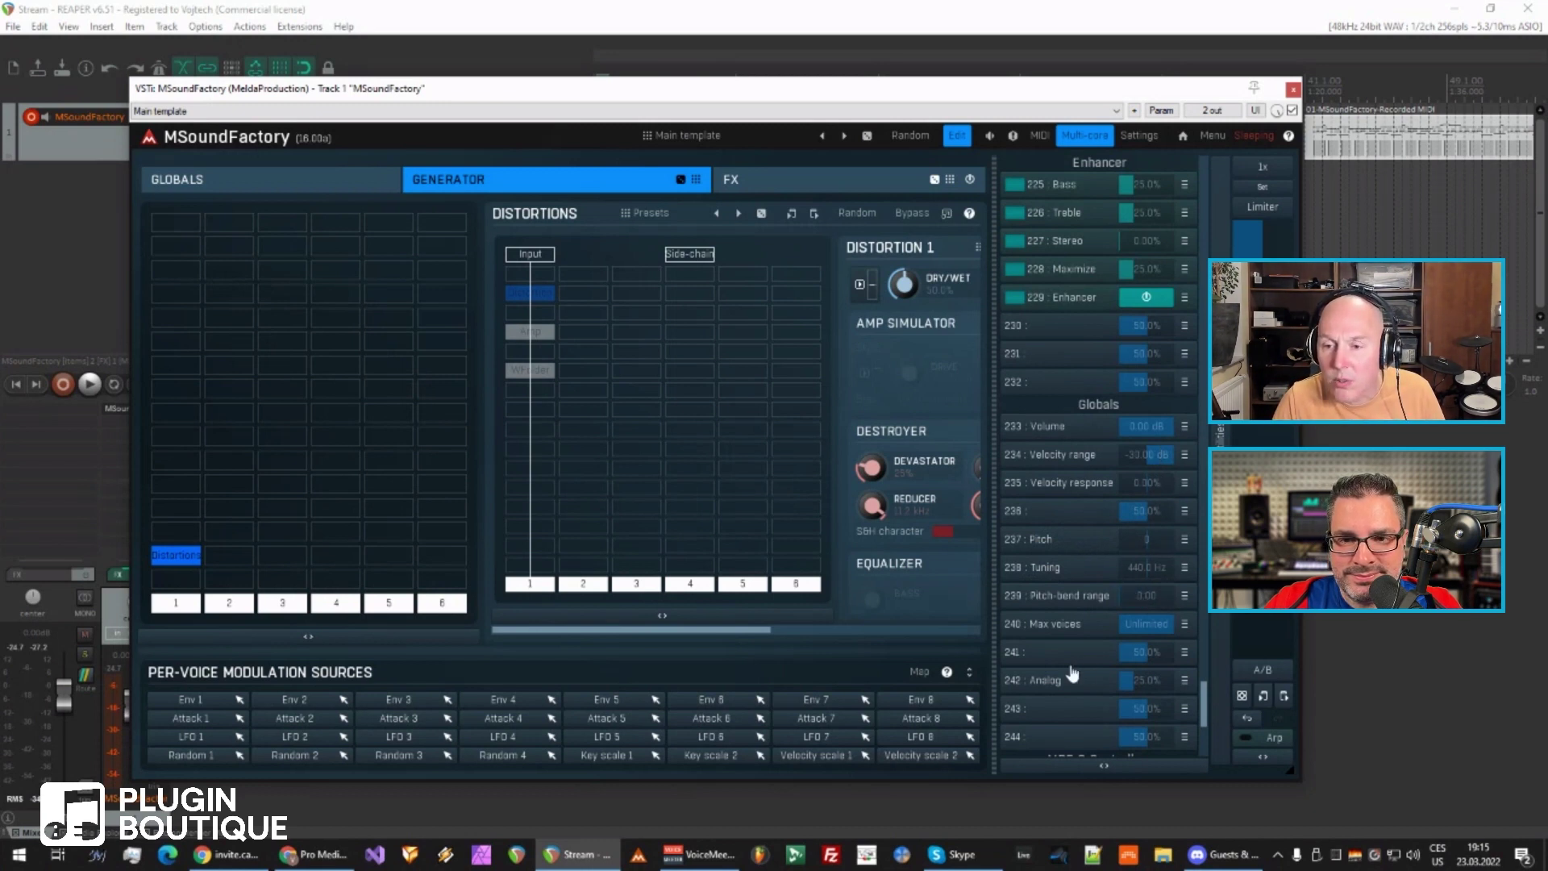
- Add an Oscillator and a Sampler side by side in the generator grid
left_click(175, 344)
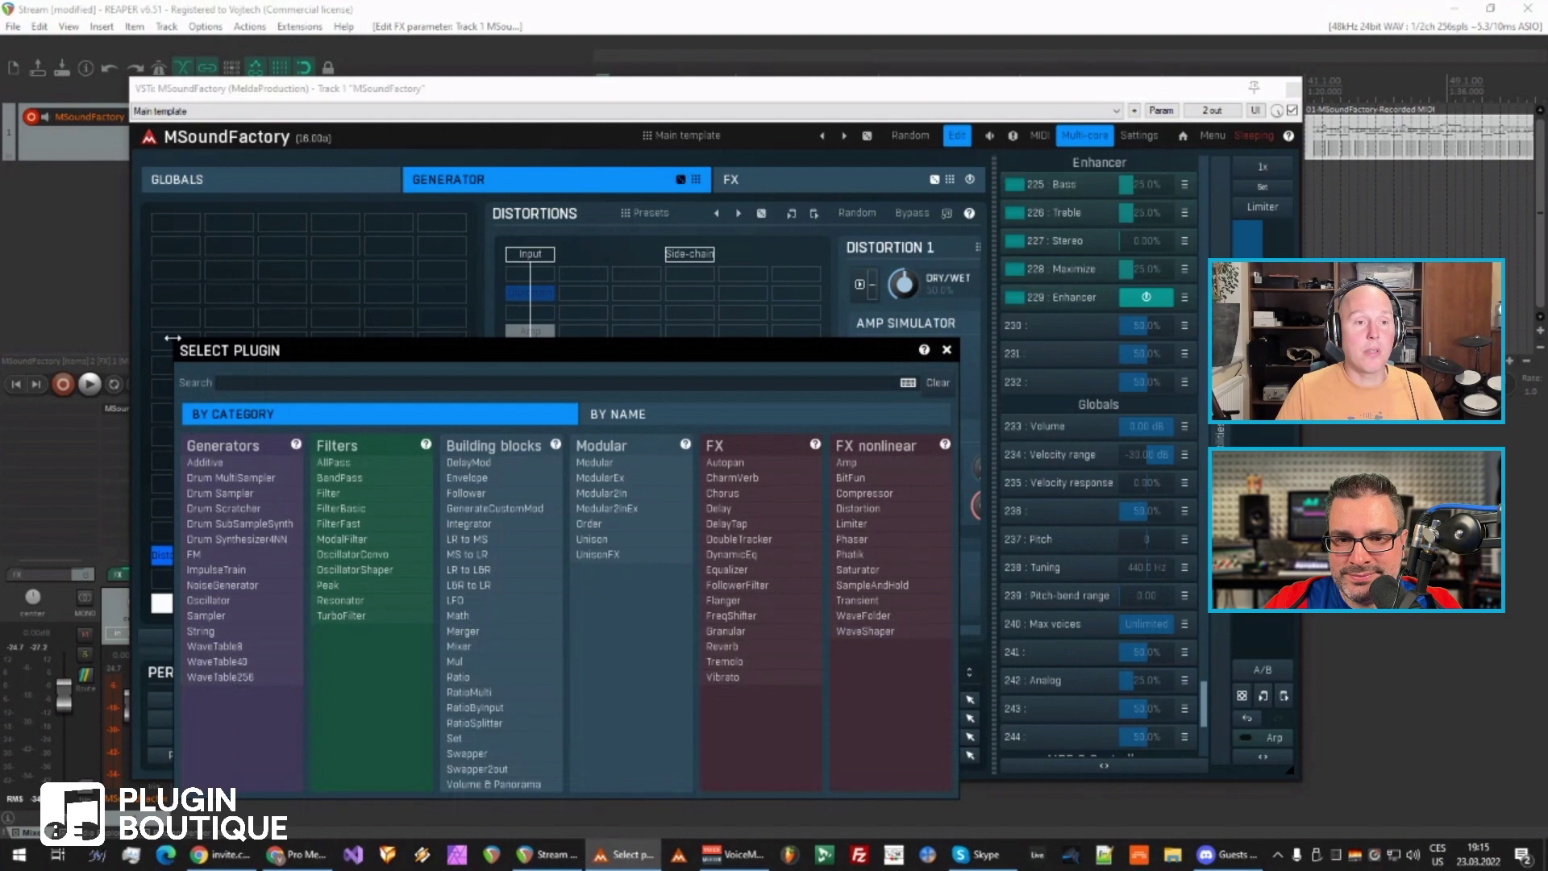
left_click(247, 601)
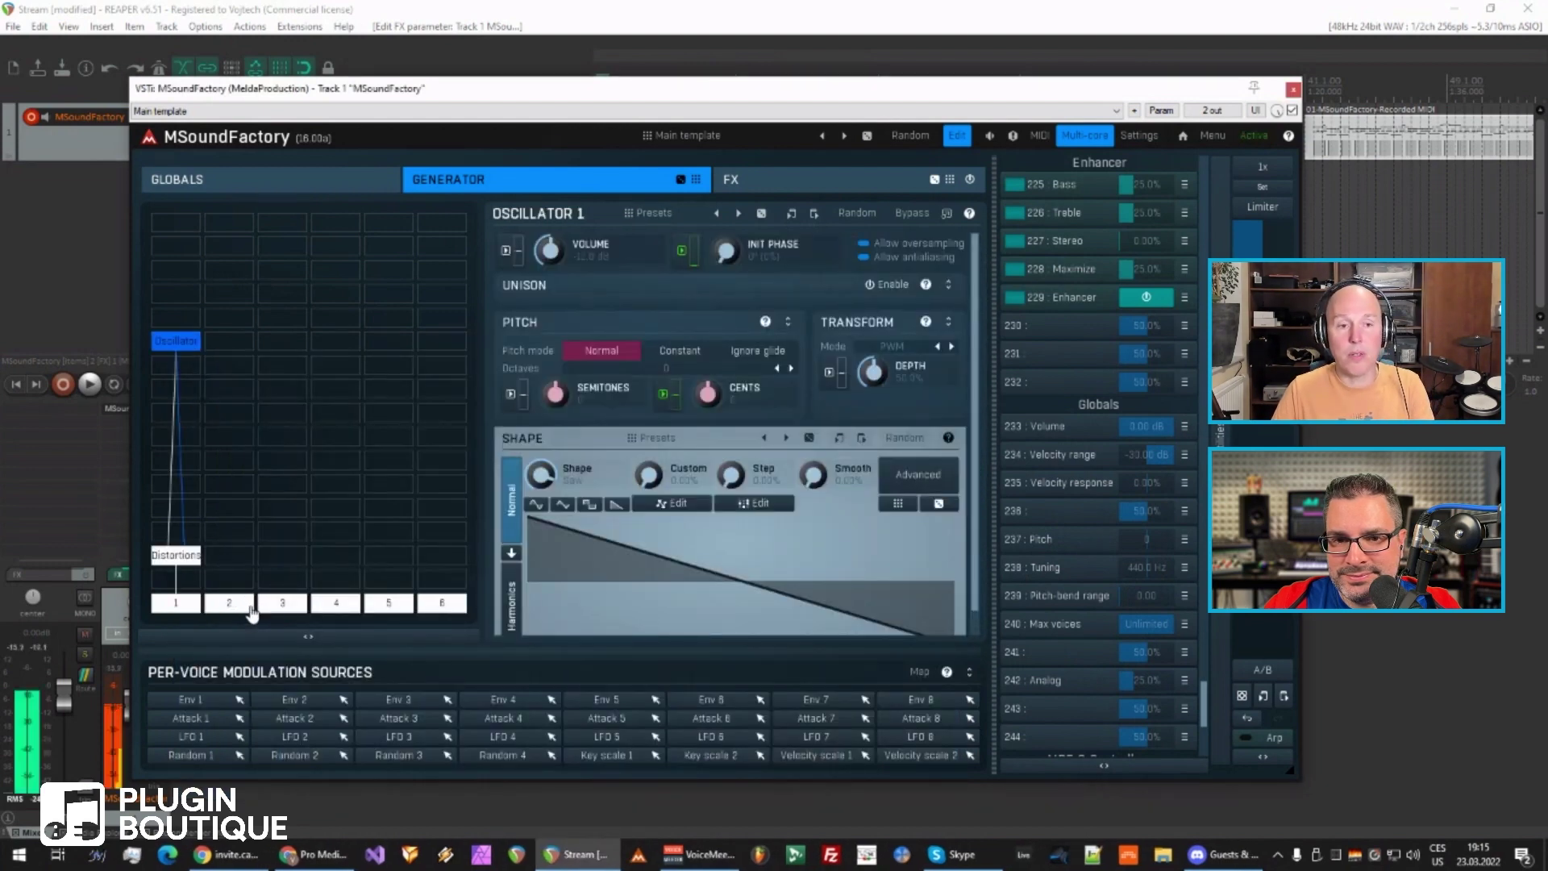
left_click(216, 343)
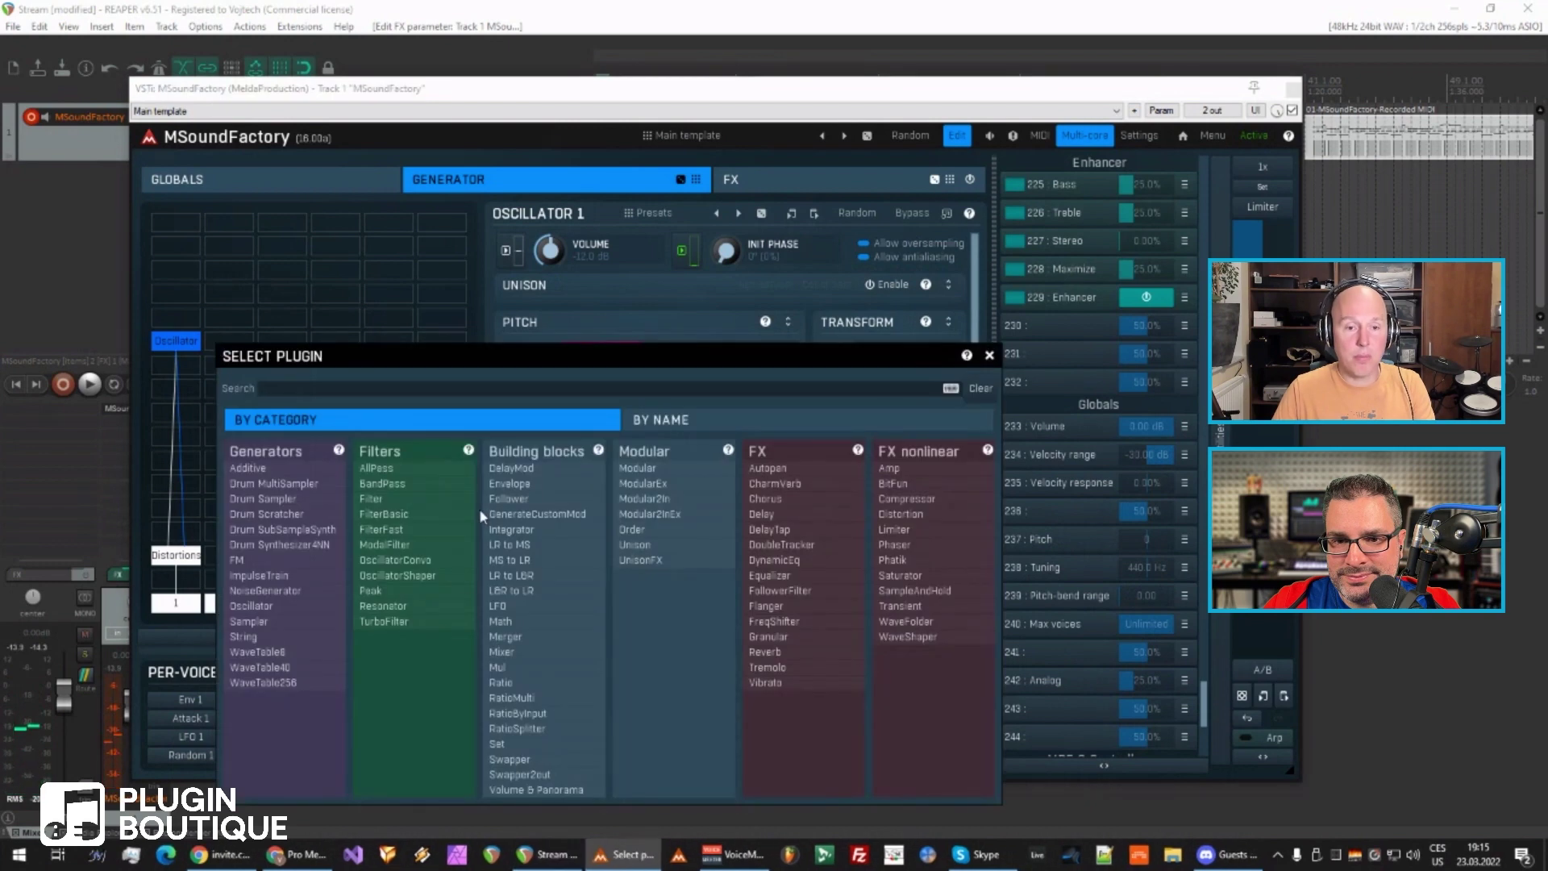
left_click(276, 620)
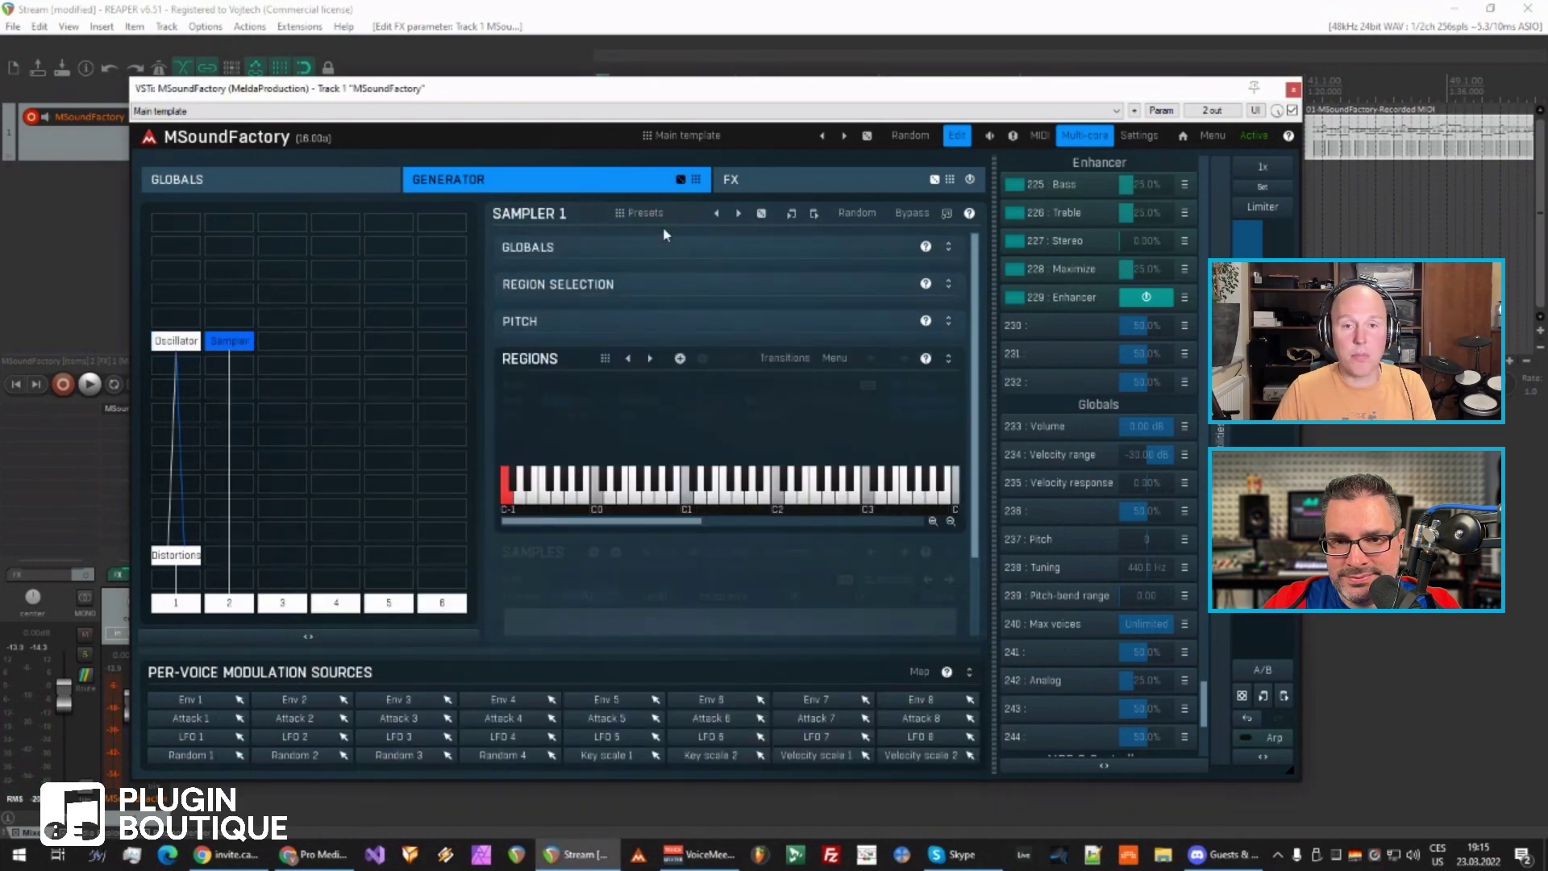
- Load the Piano preset into the Sampler and show the Distortion module's settings
left_click(631, 213)
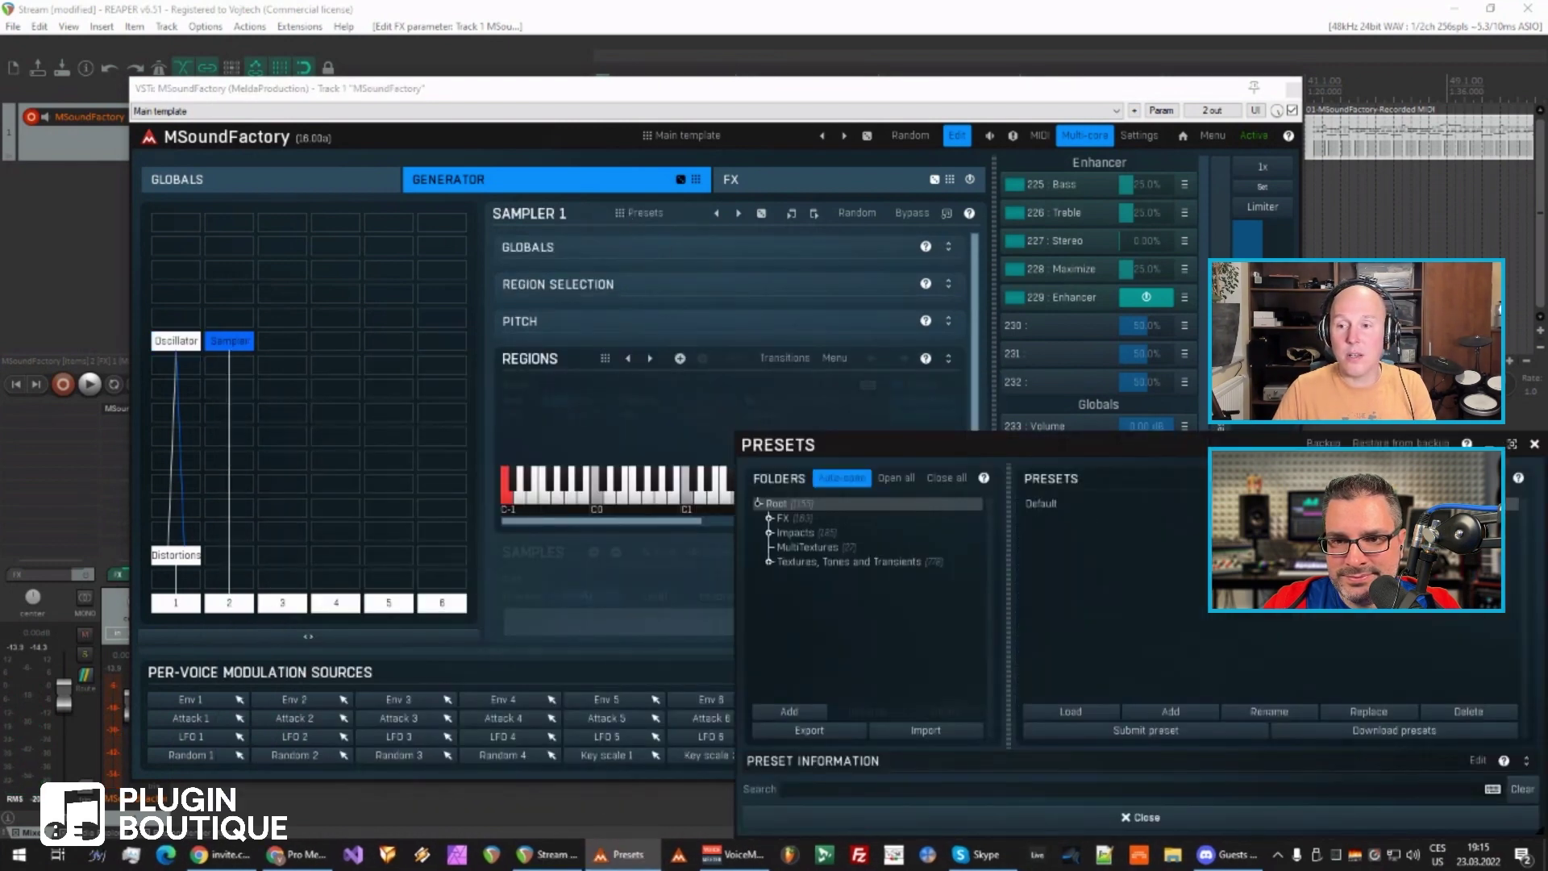
left_click(1137, 819)
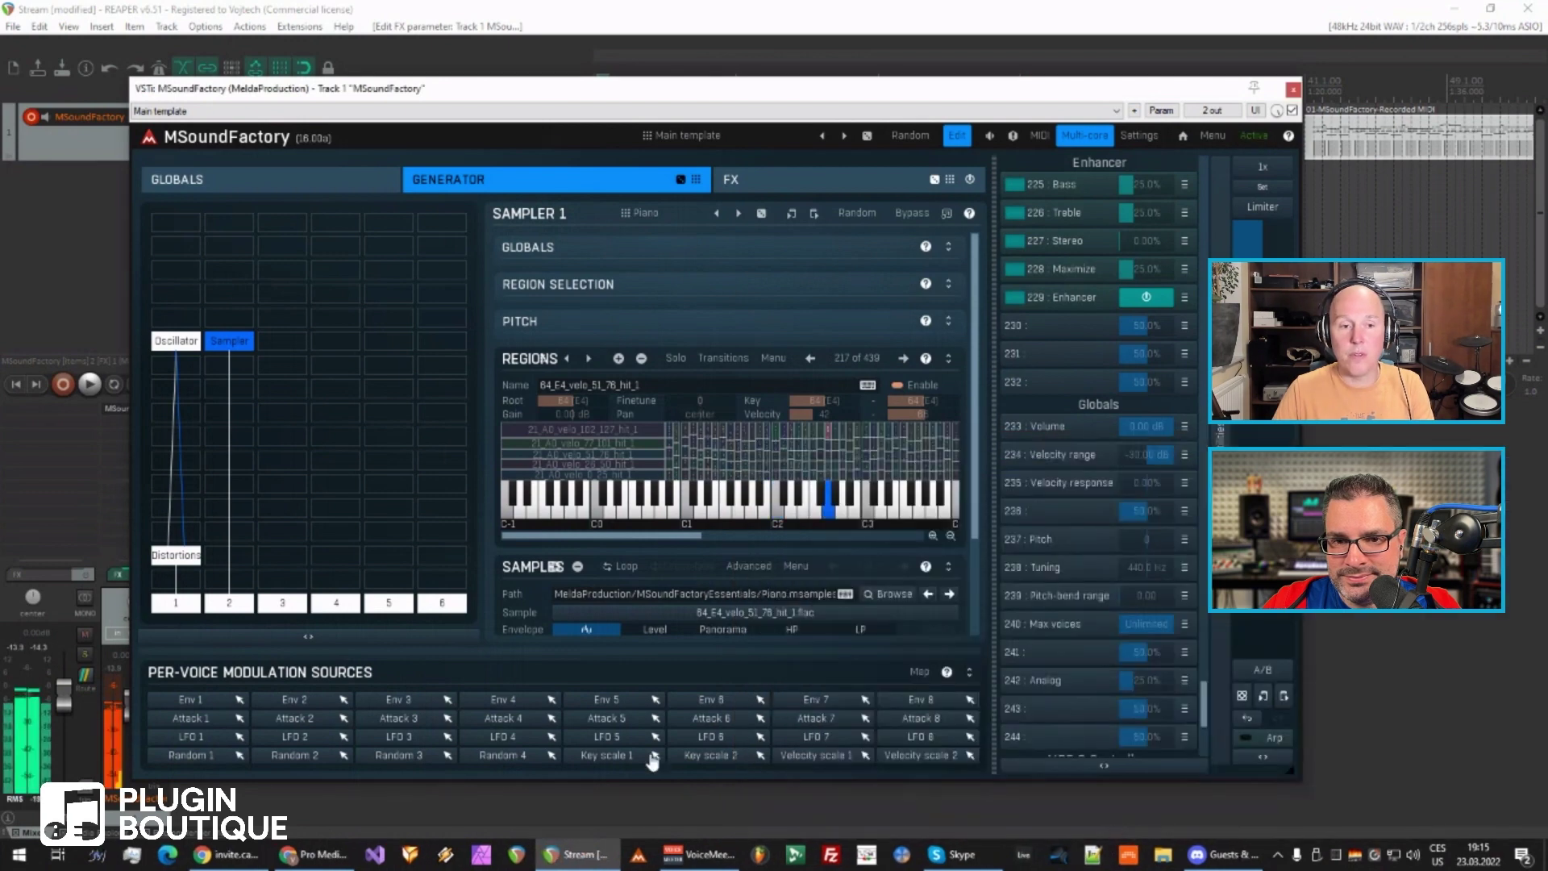
left_click(177, 556)
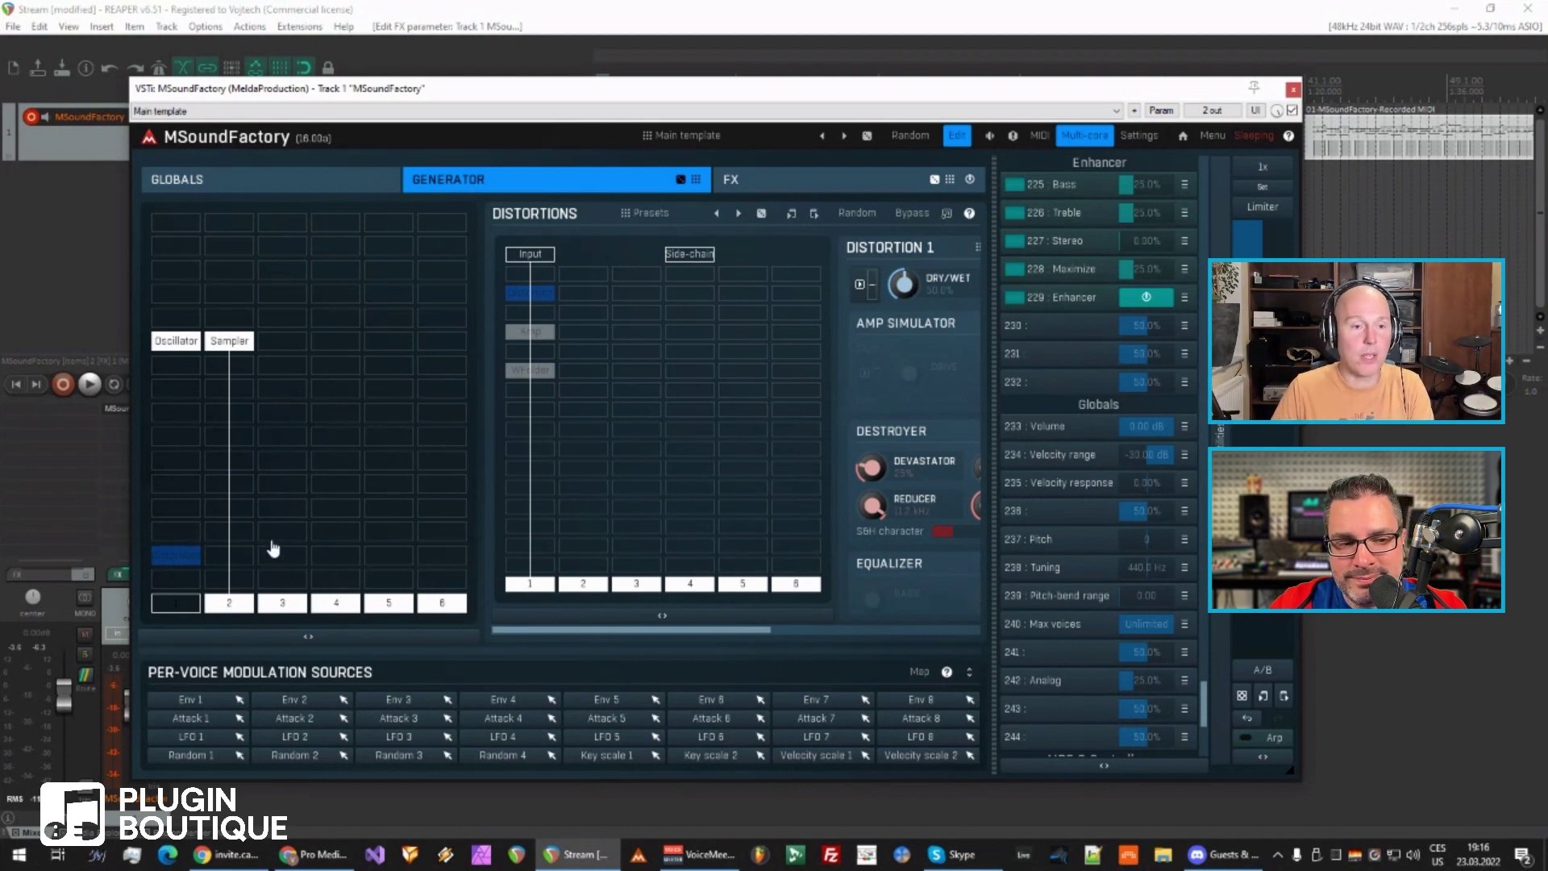
- Route the Oscillator straight to output 1 and lower its volume to about -47.8 dB
left_click_drag(193, 614, 176, 345)
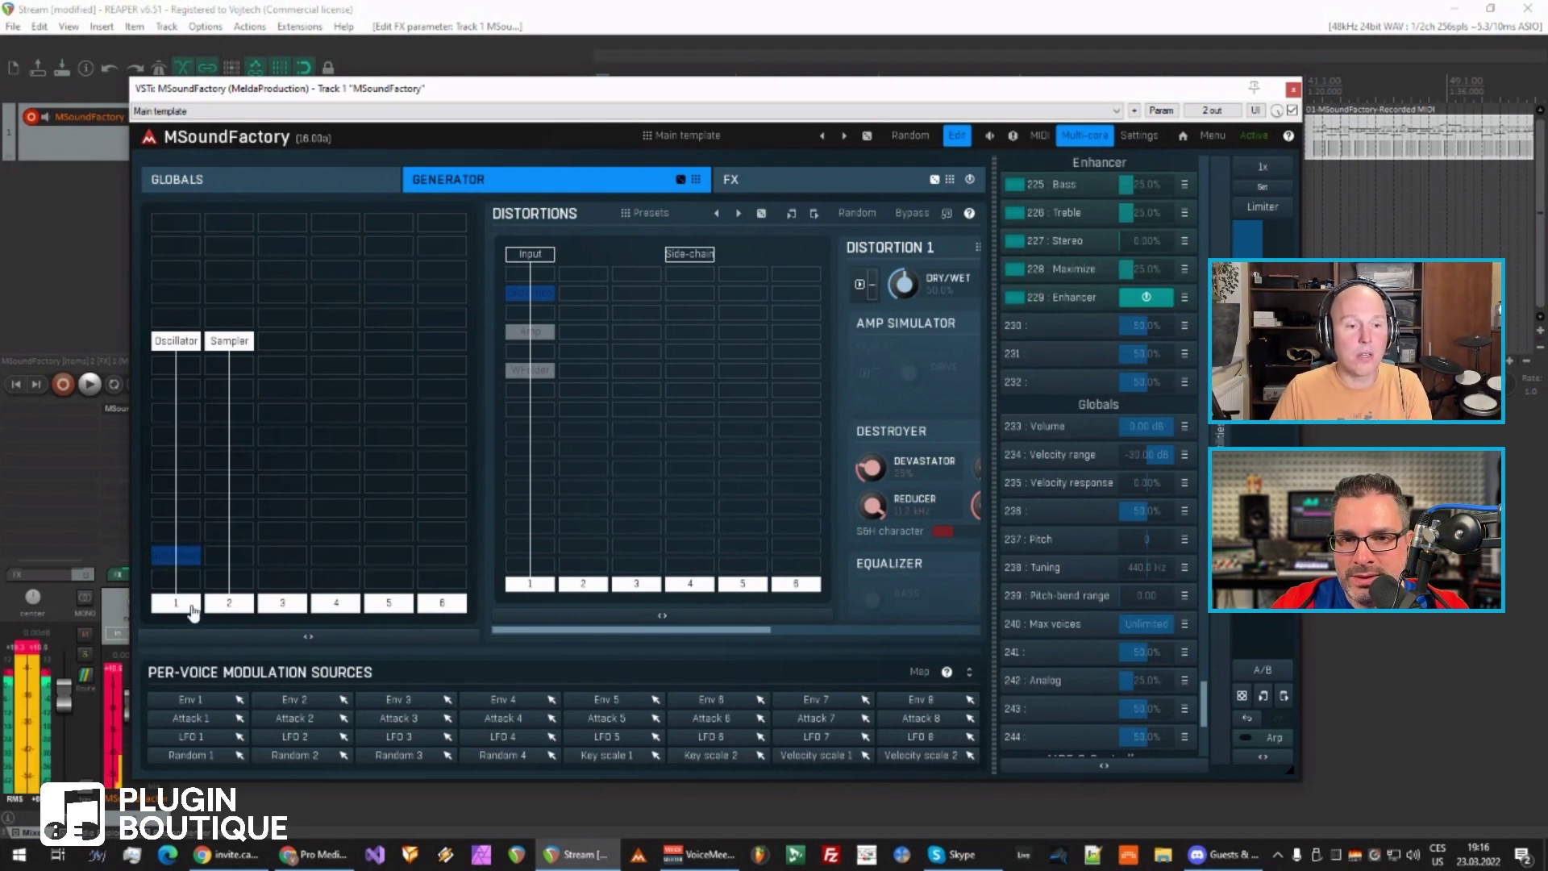
left_click(174, 341)
scroll(556, 242, "down", 2)
scroll(557, 242, "down", 6)
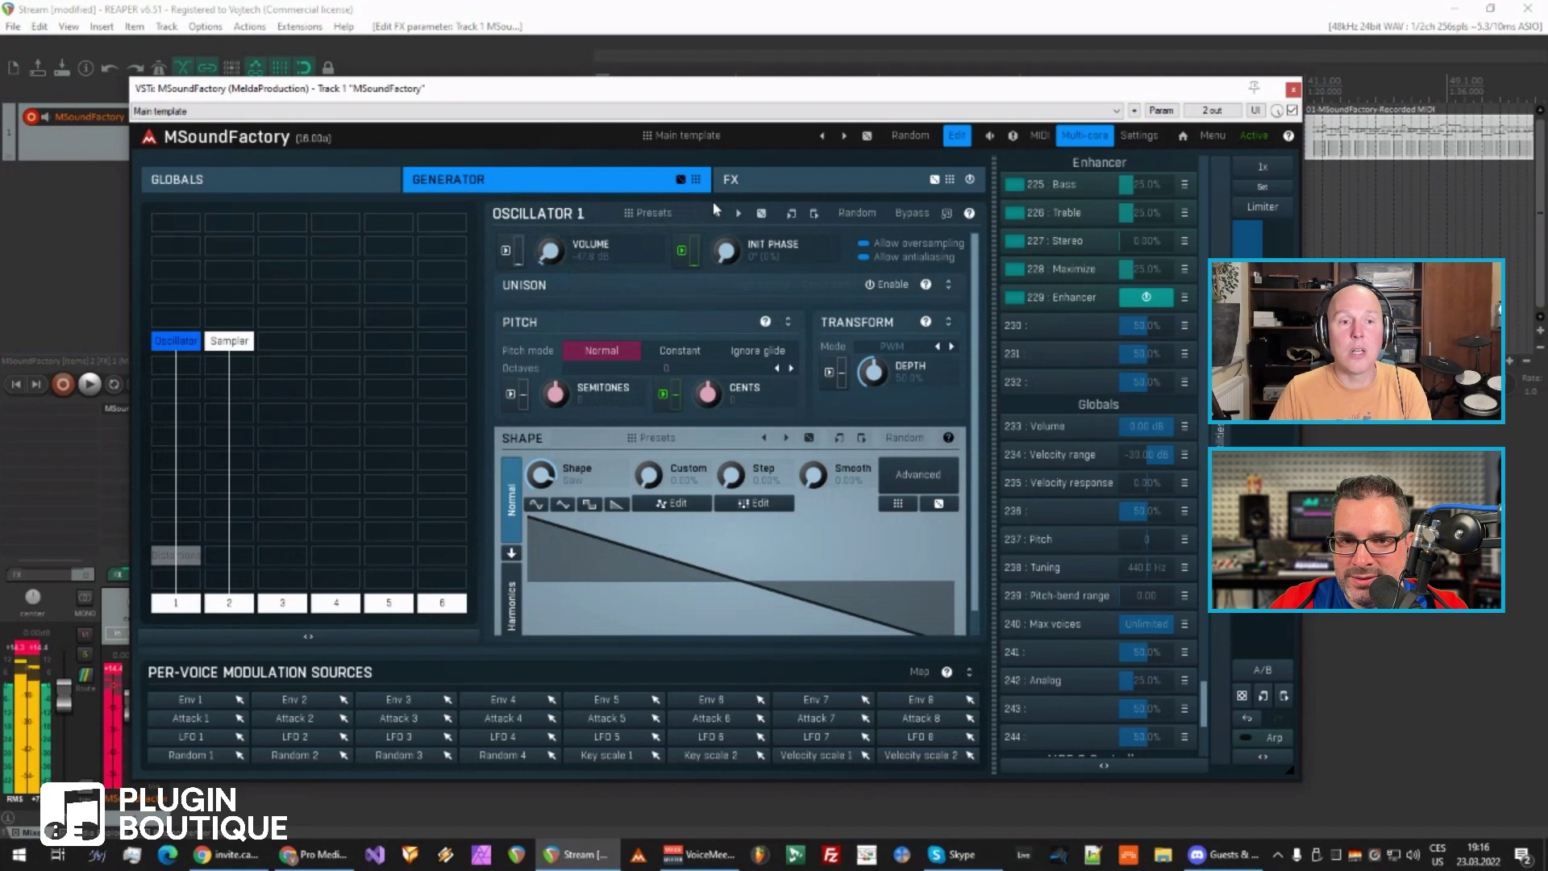
- Inspect the FX section's modular routing grid, then open the module picker in an empty generator cell
left_click(726, 181)
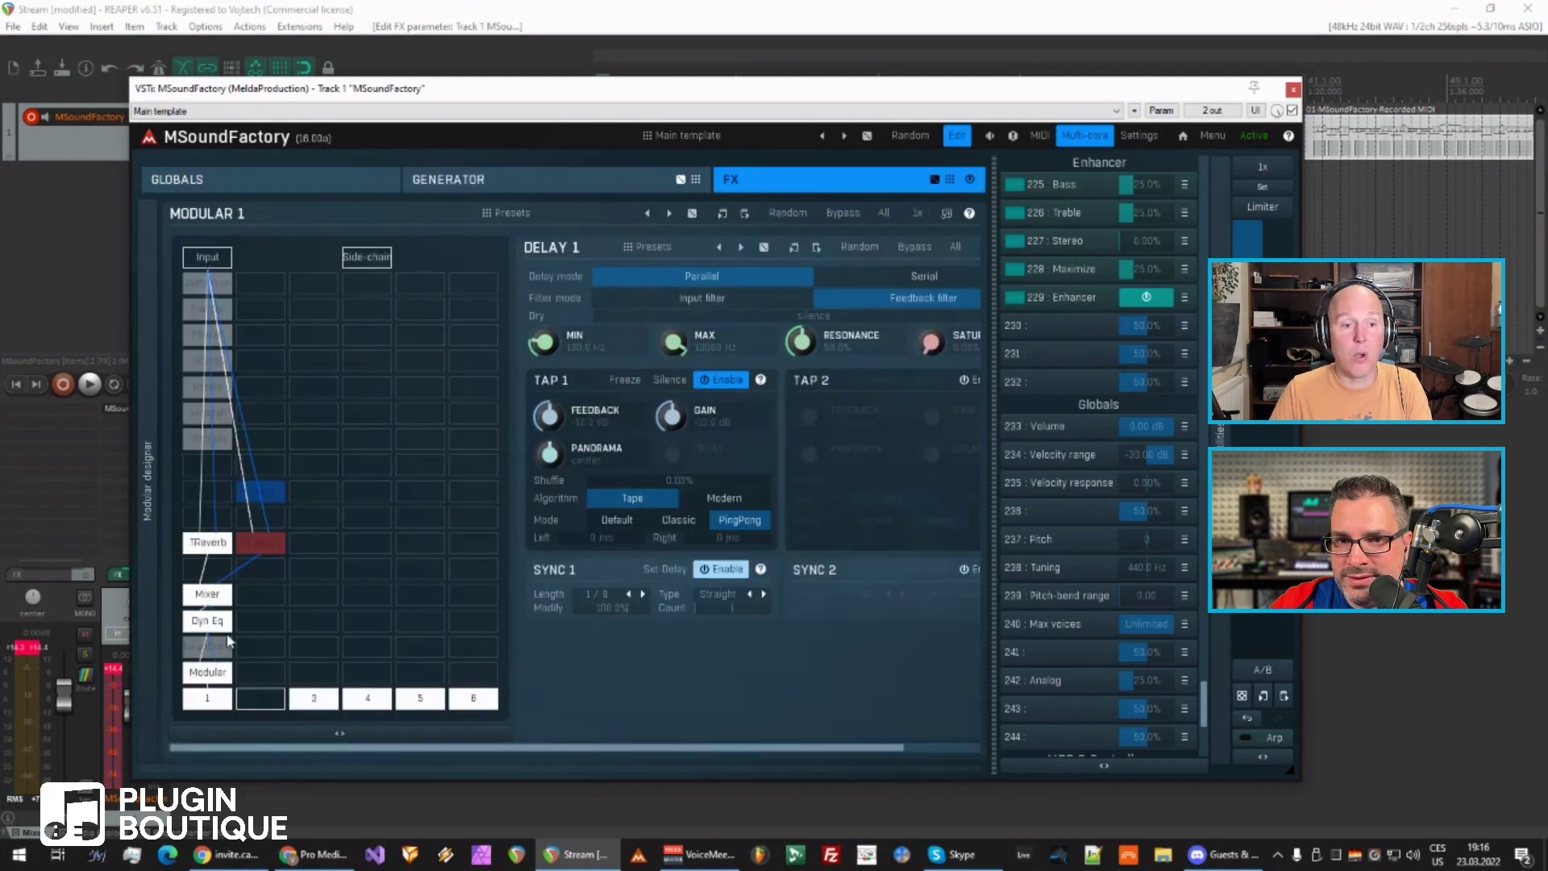
left_click(595, 182)
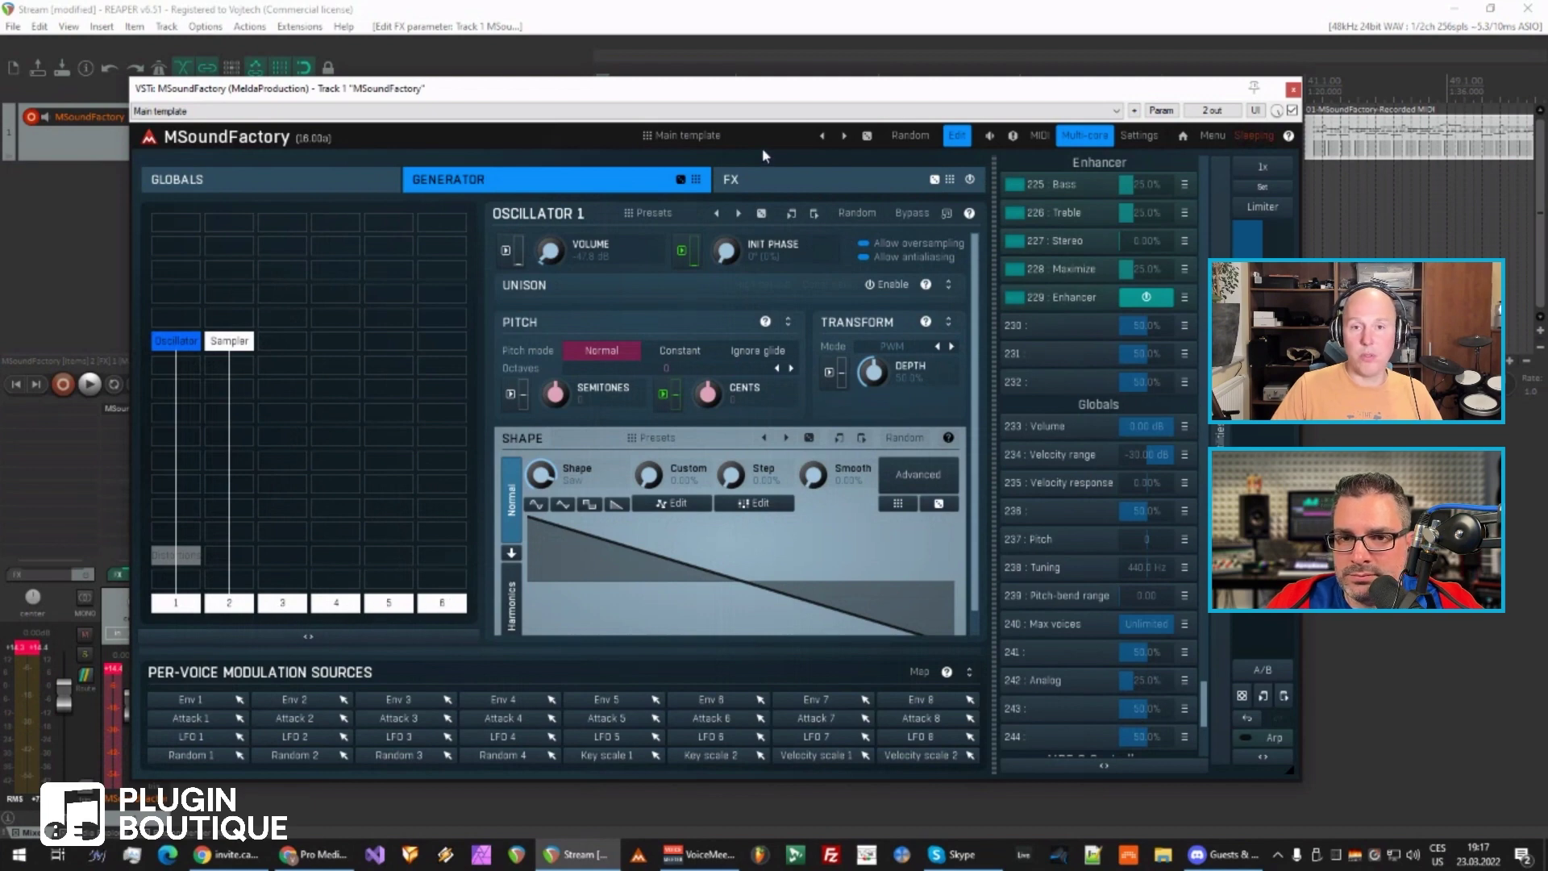
left_click(764, 183)
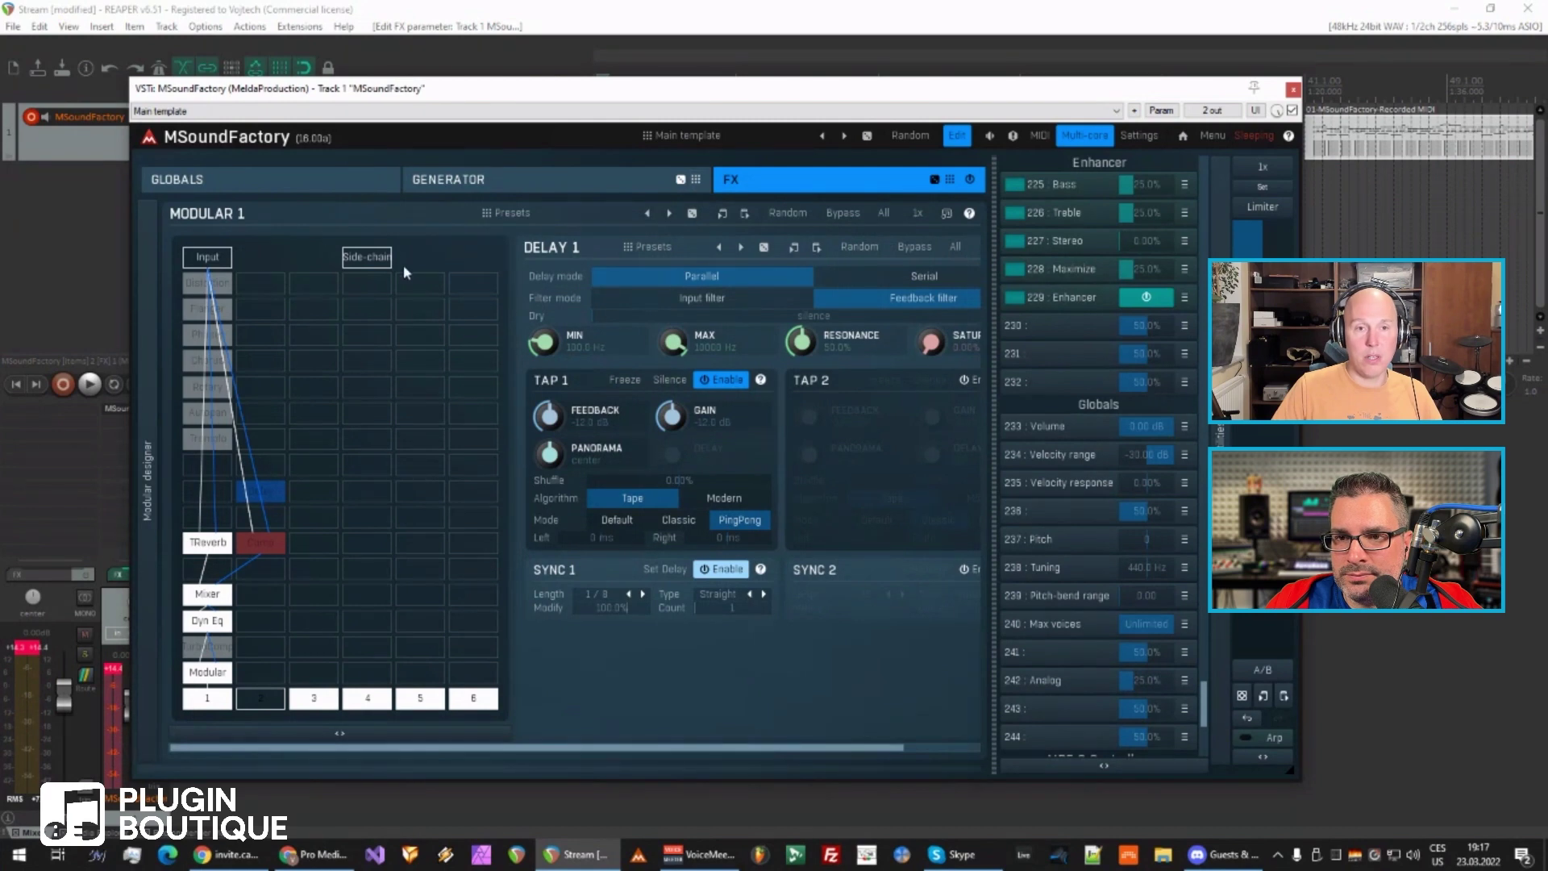
left_click(148, 564)
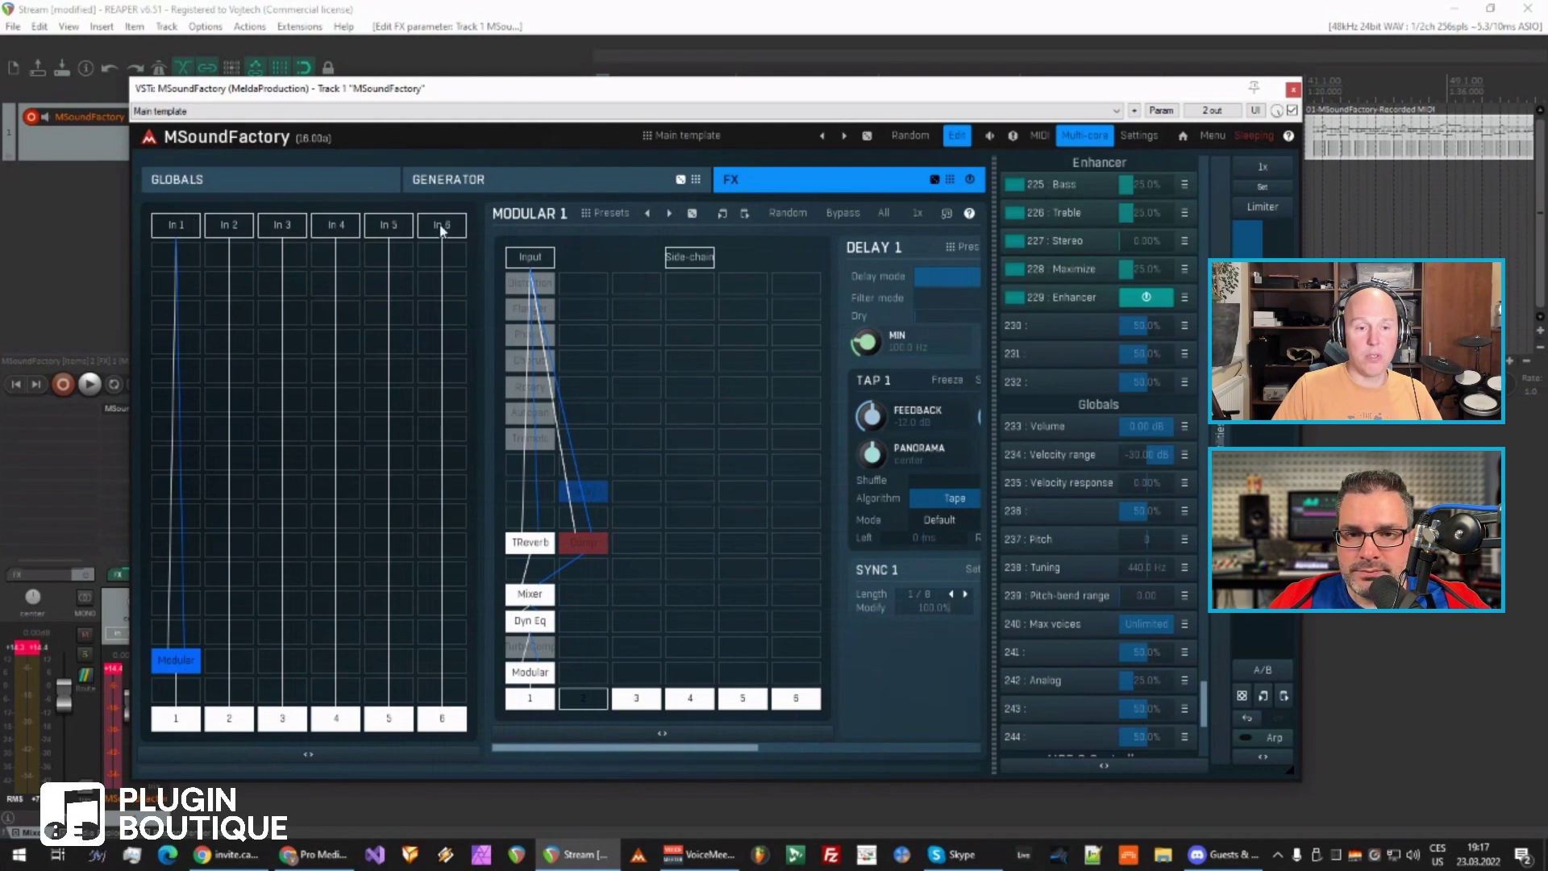
left_click(474, 178)
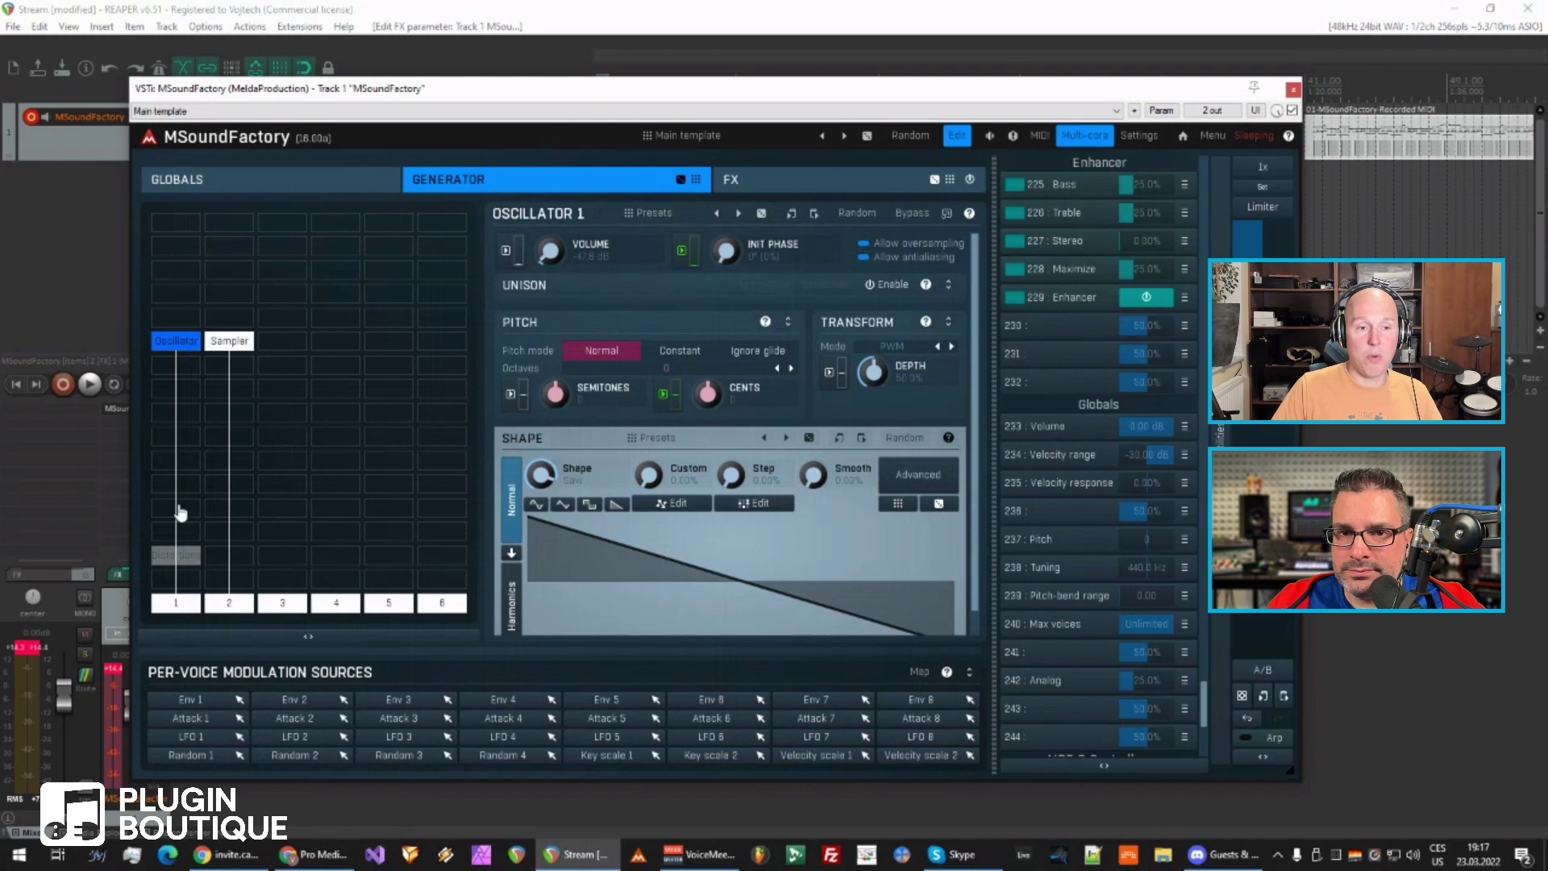
left_click(748, 185)
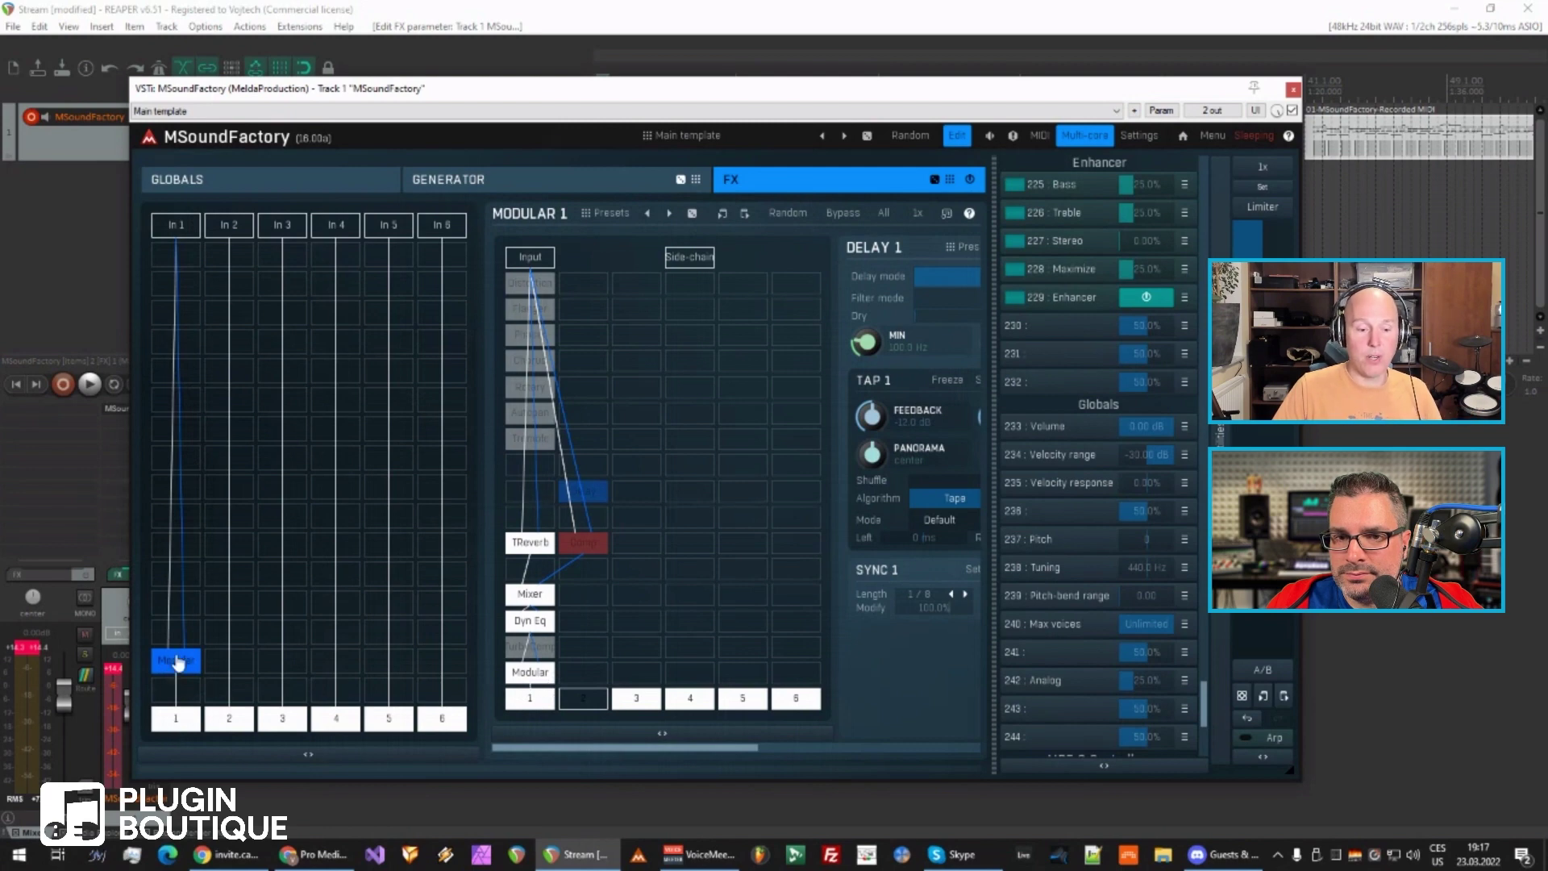
left_click(534, 186)
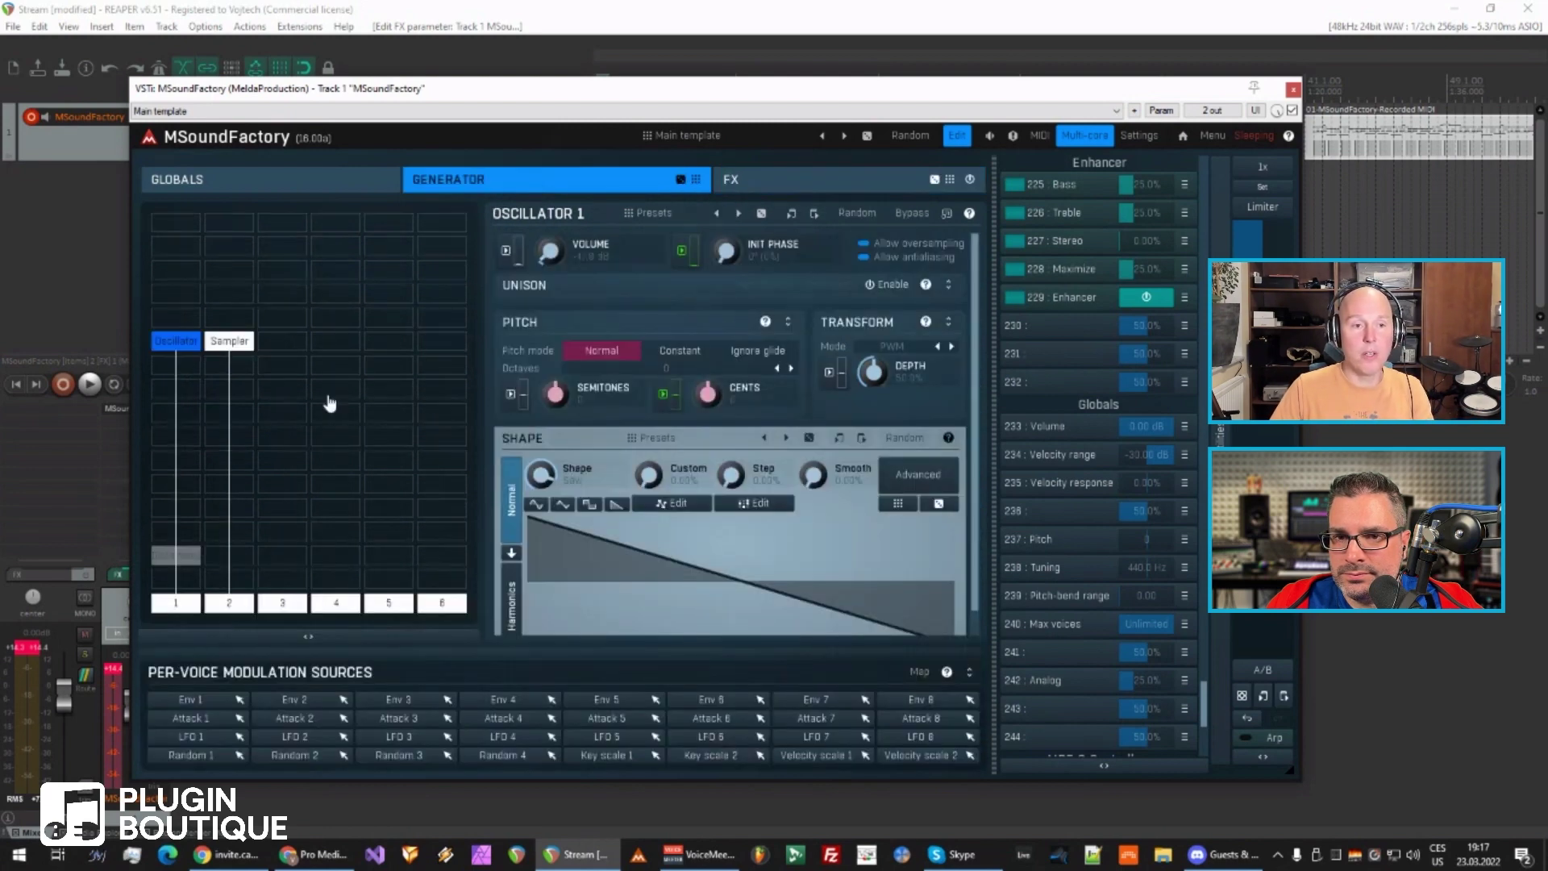
left_click(177, 451)
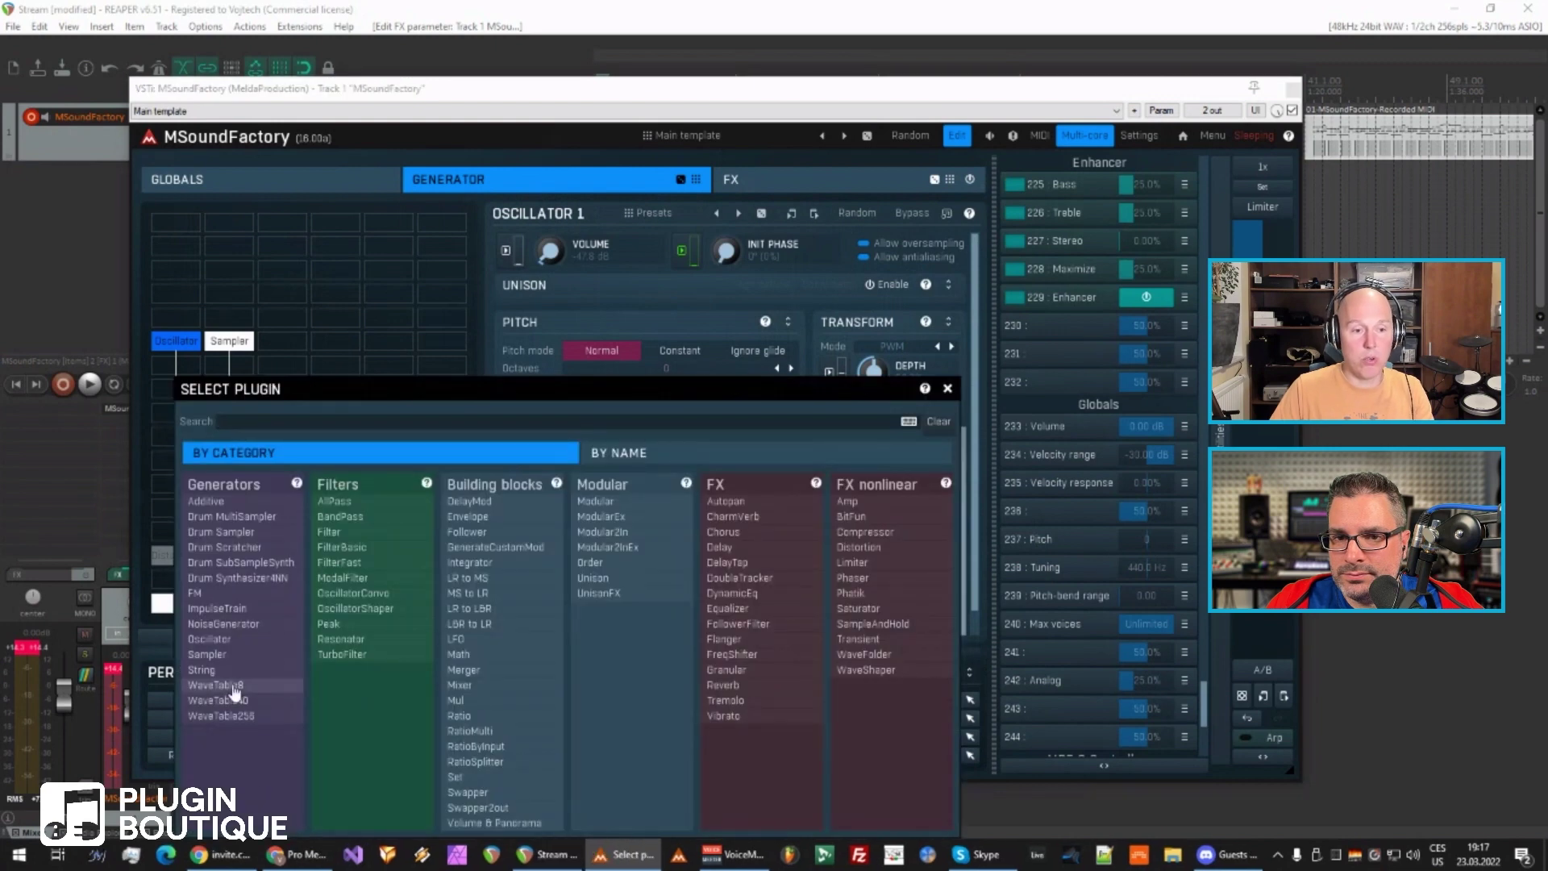
- Add a Ratio module with Side-chain 2 and Steal the side-chain enabled
left_click(459, 716)
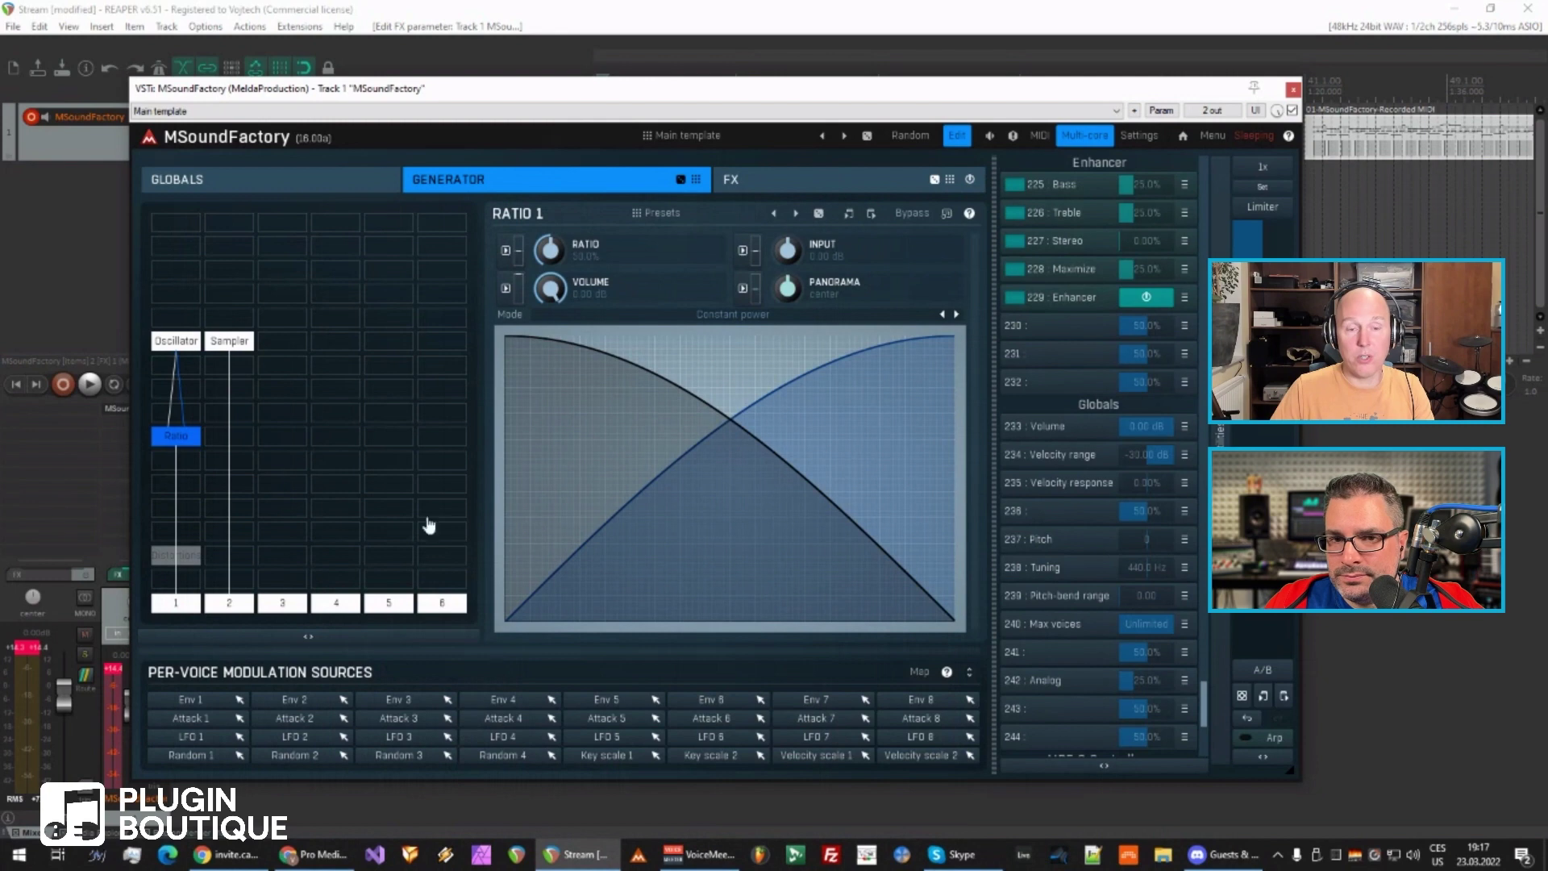
right_click(174, 444)
left_click(522, 514)
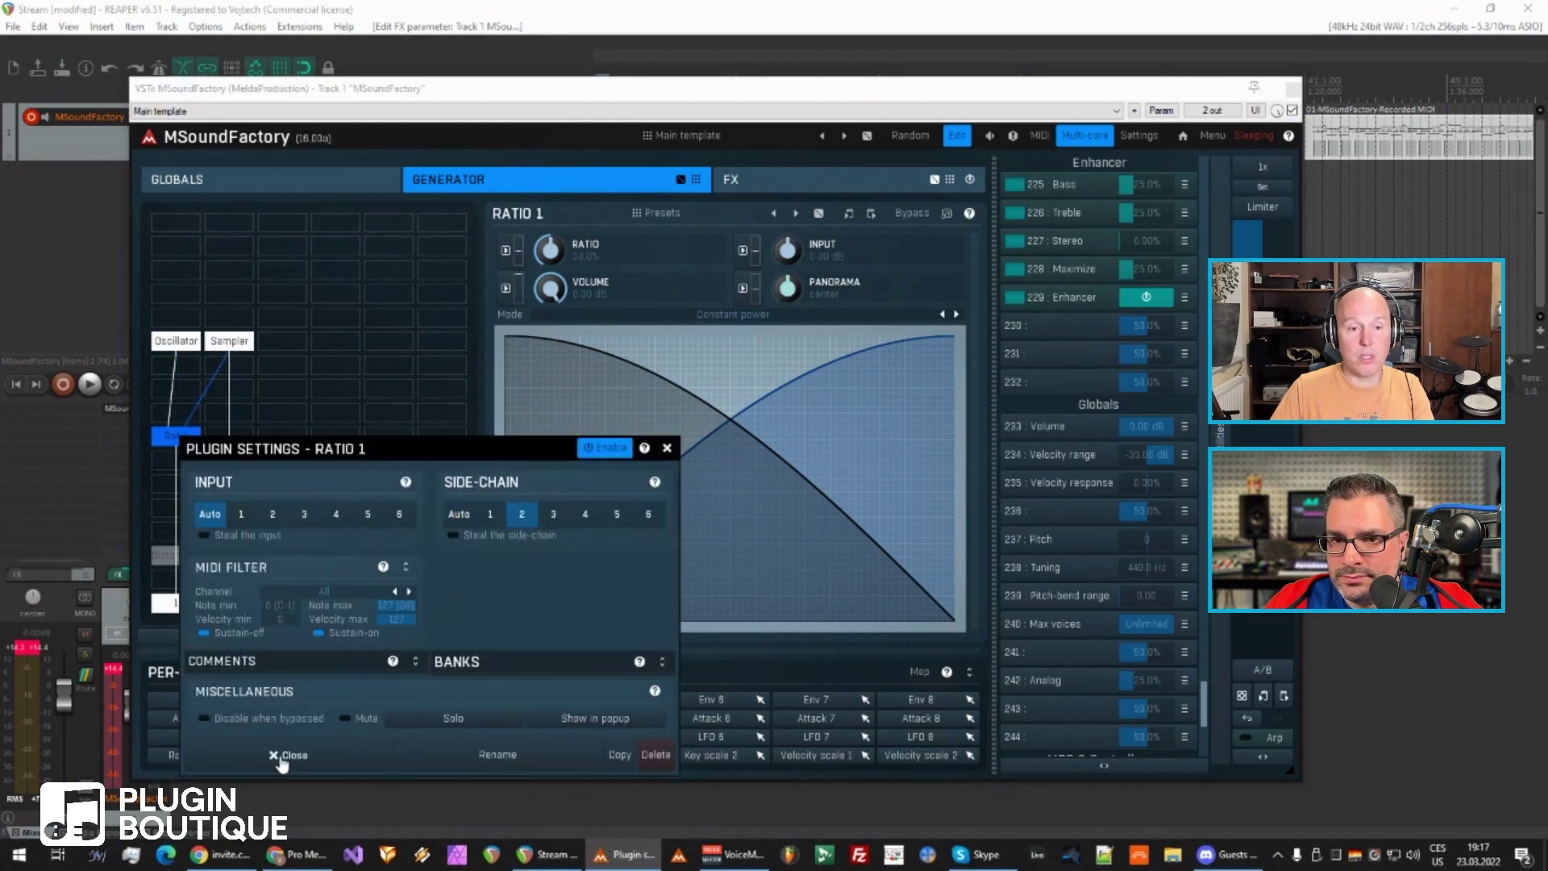
left_click(474, 538)
left_click(320, 756)
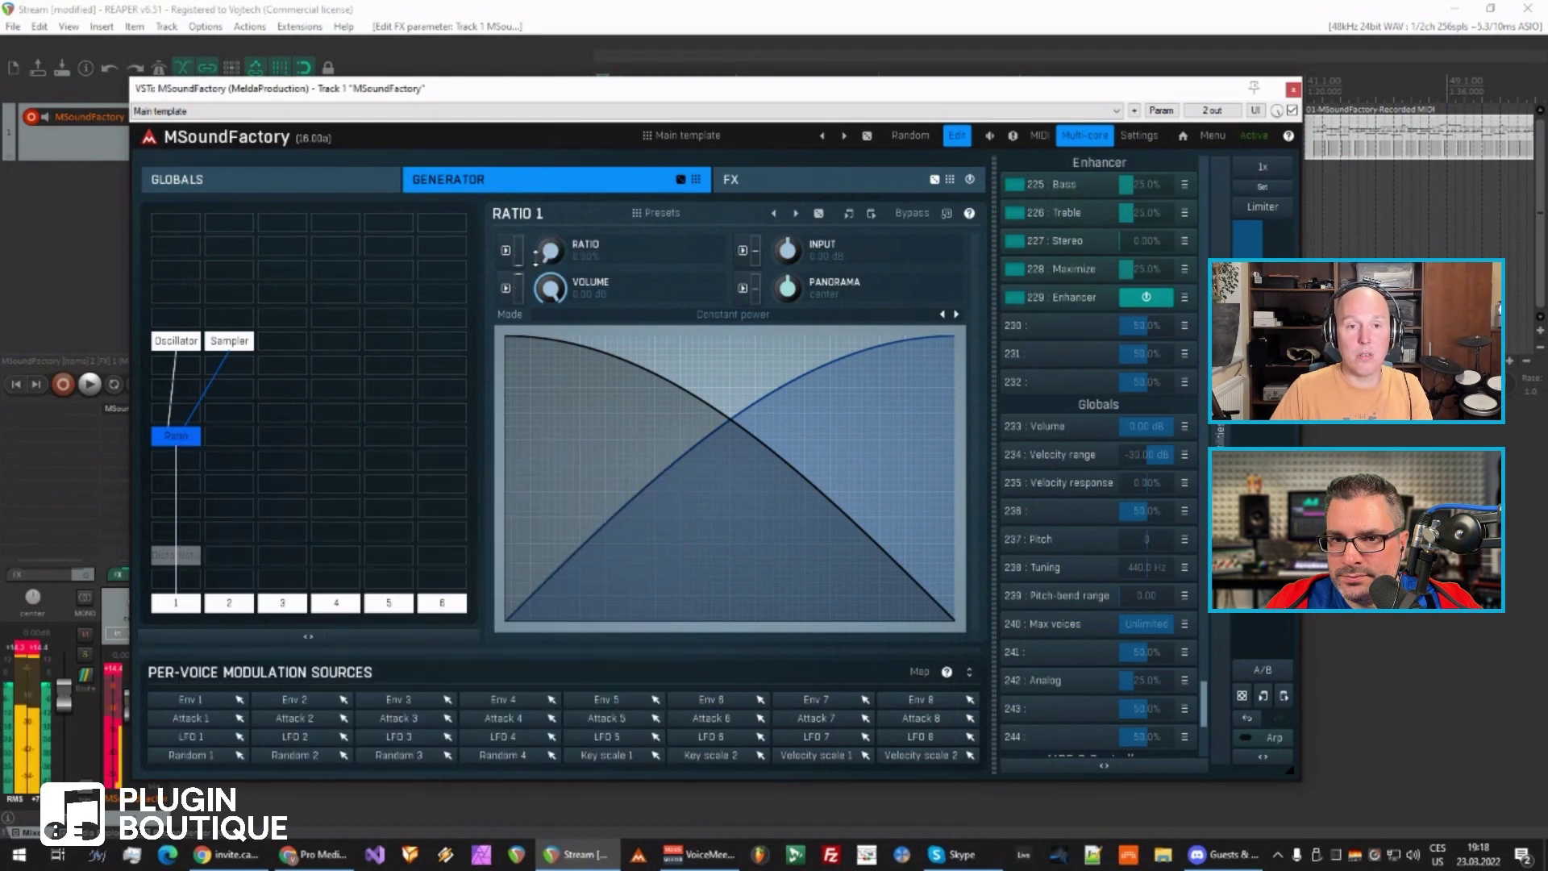
- Review the Oscillator and Sampler settings, then set the Ratio blend to 50%
left_click(174, 342)
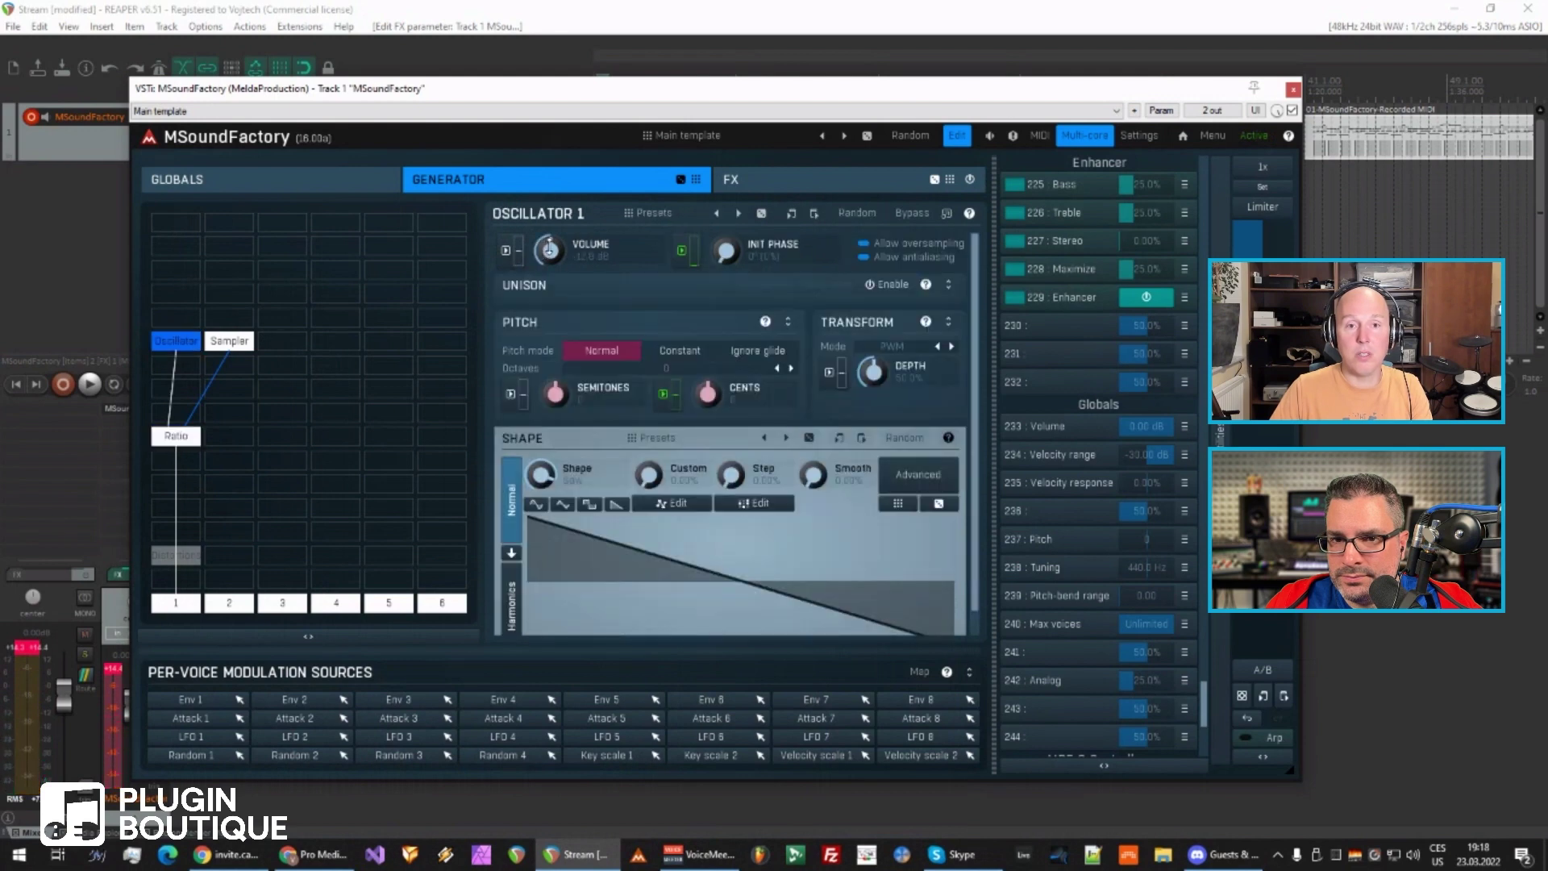
left_click(229, 341)
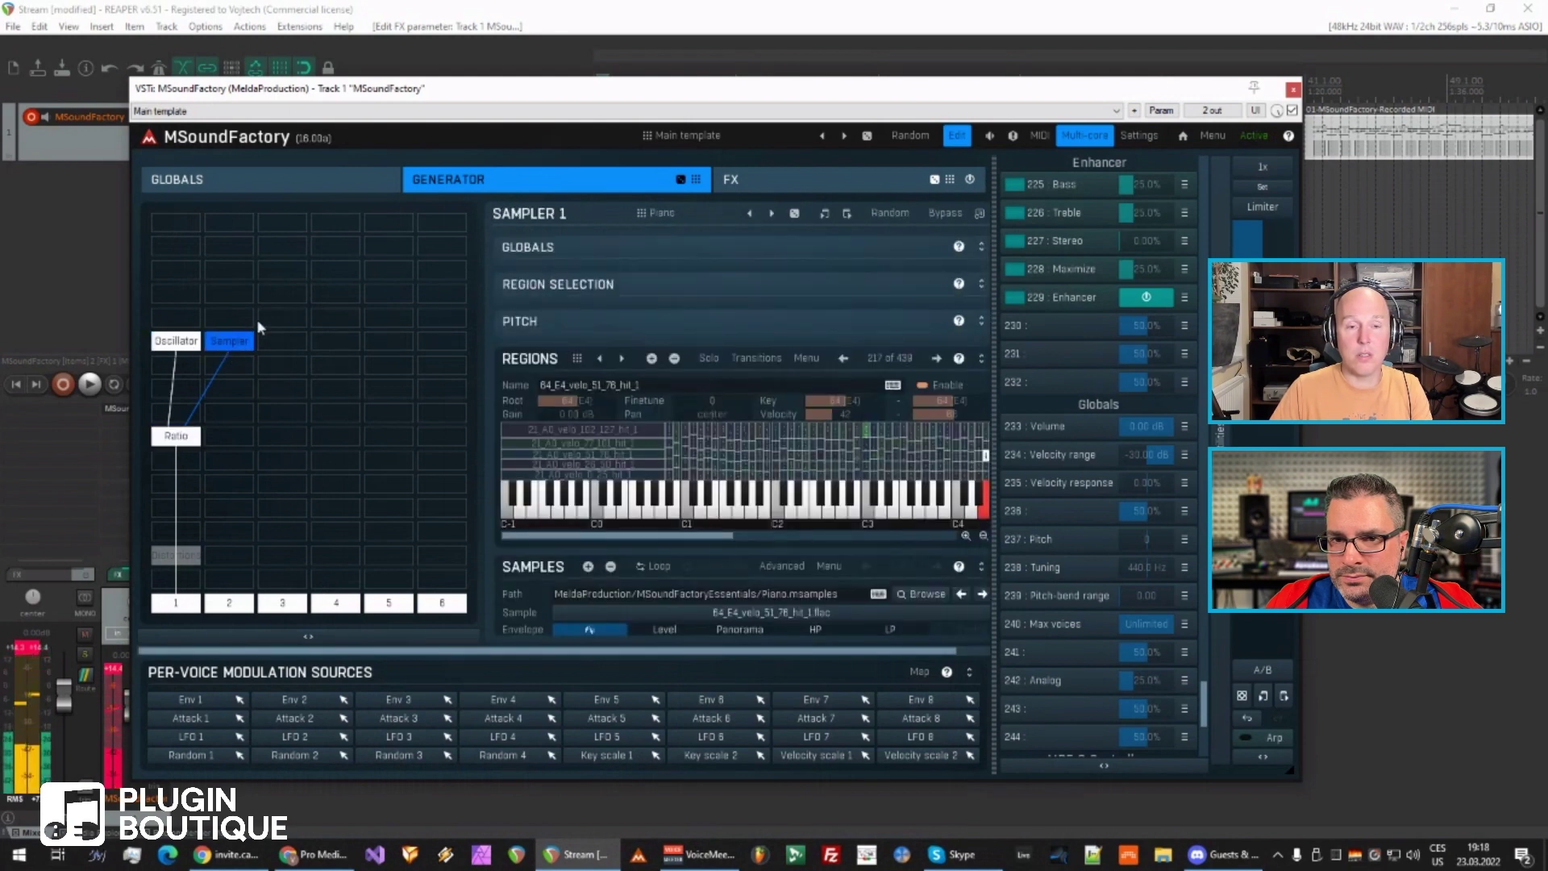
left_click(167, 429)
left_click_drag(564, 239, 564, 226)
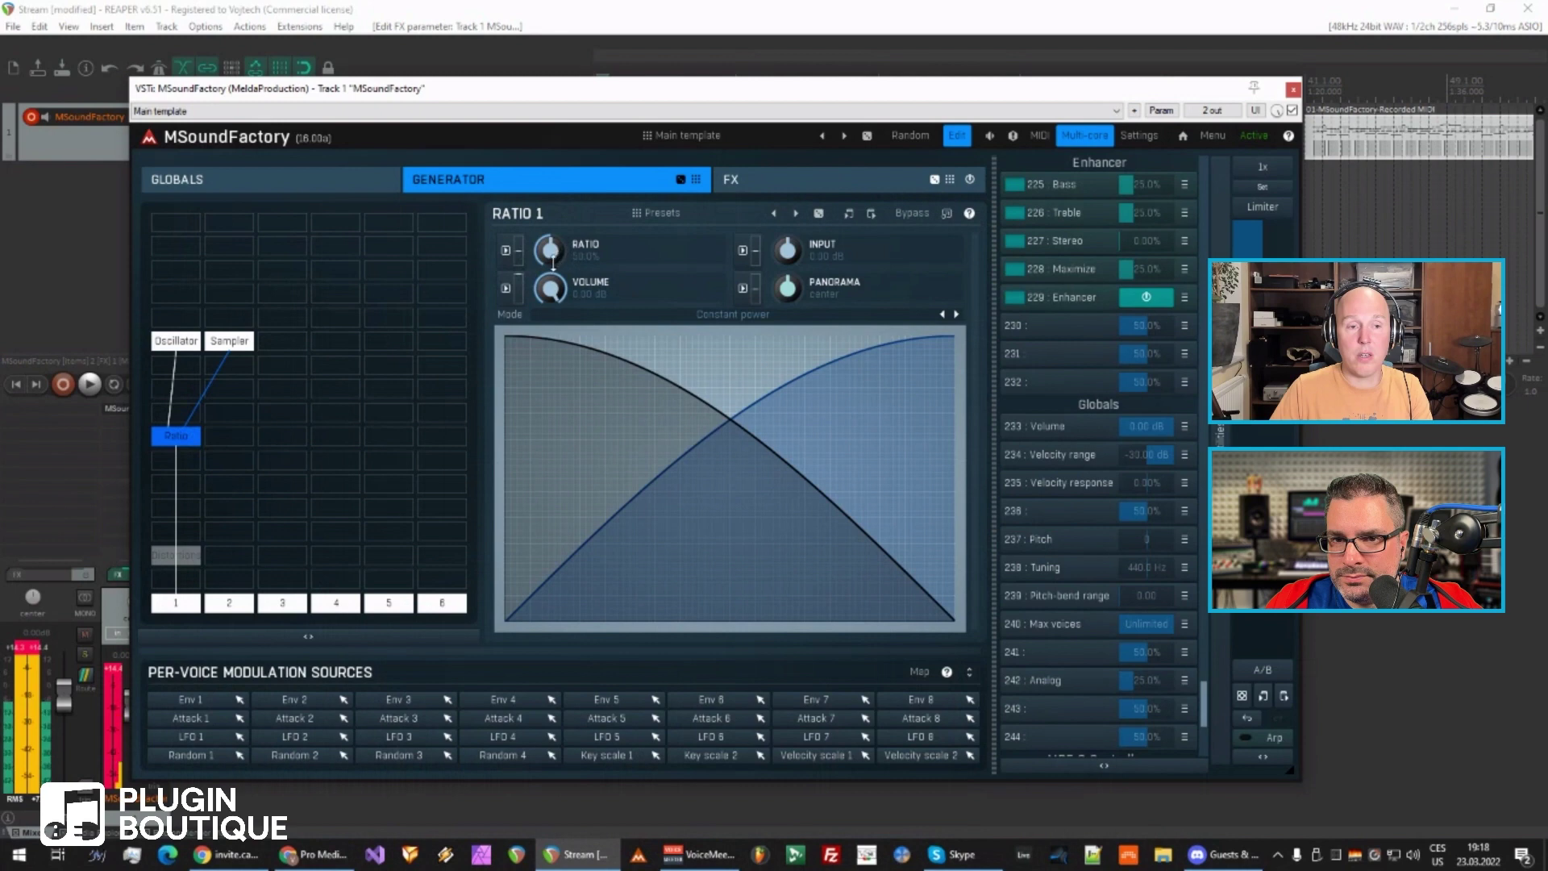
- Insert a Filter below Ratio and modulate its Frequency with Env 1 and LFO 1
double_click(185, 494)
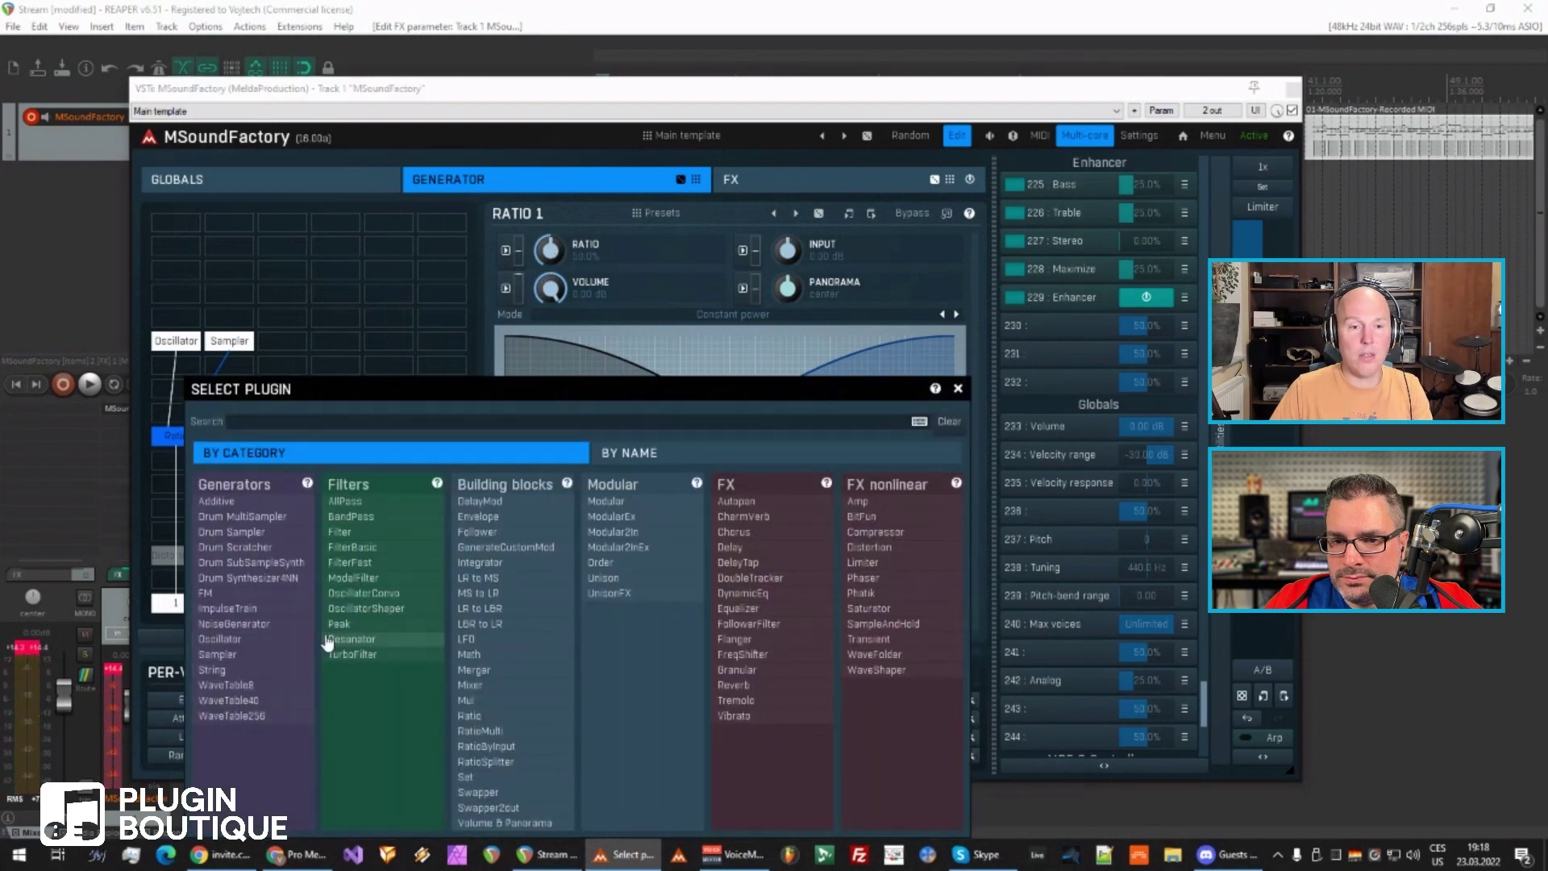
left_click(343, 532)
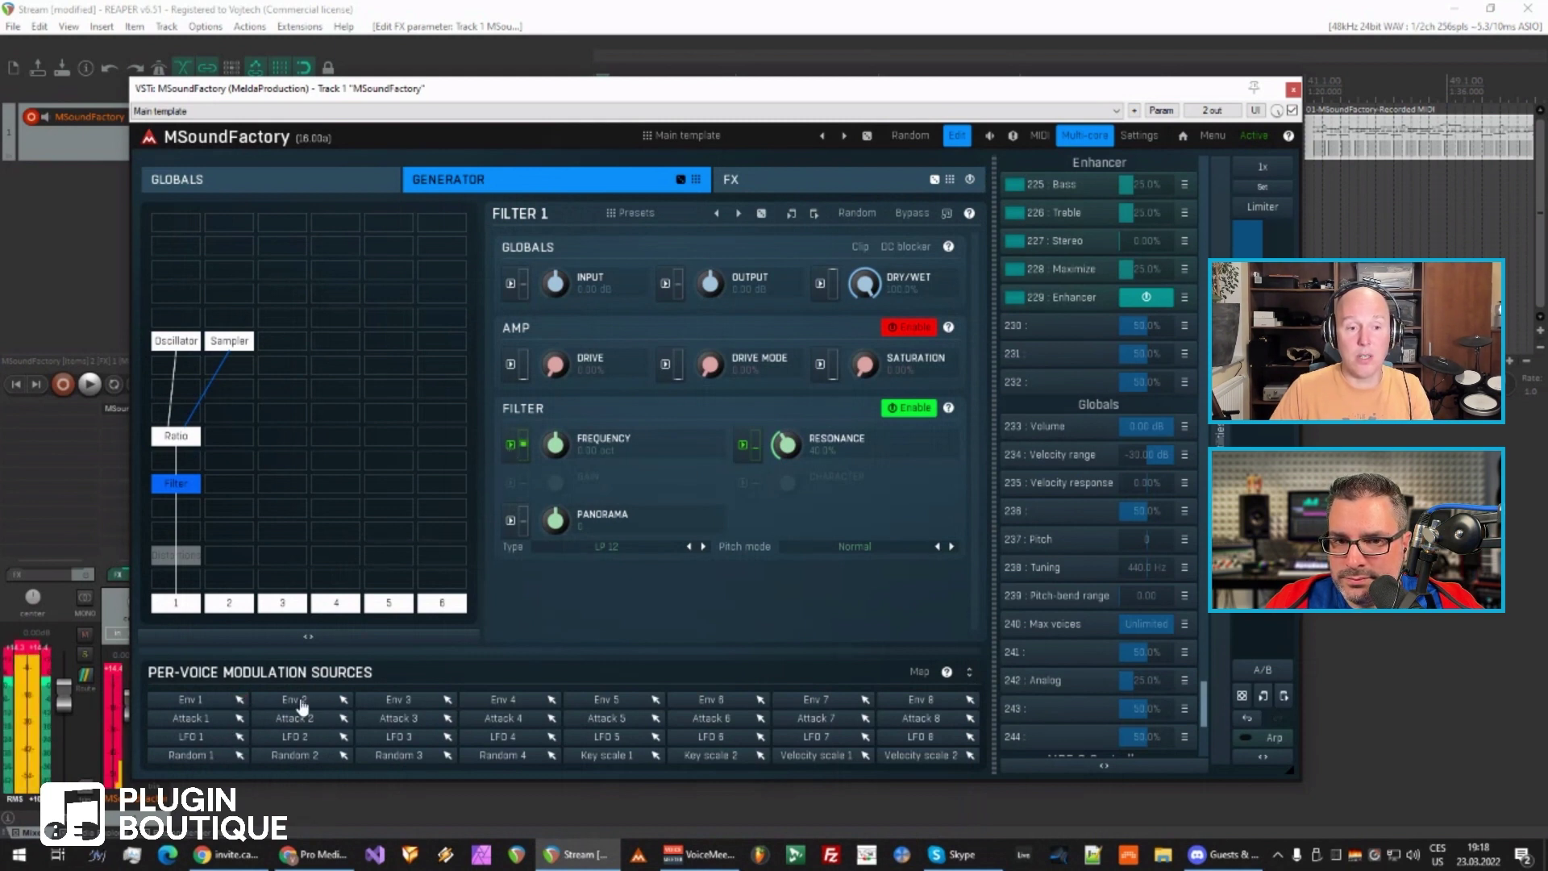
left_click(510, 443)
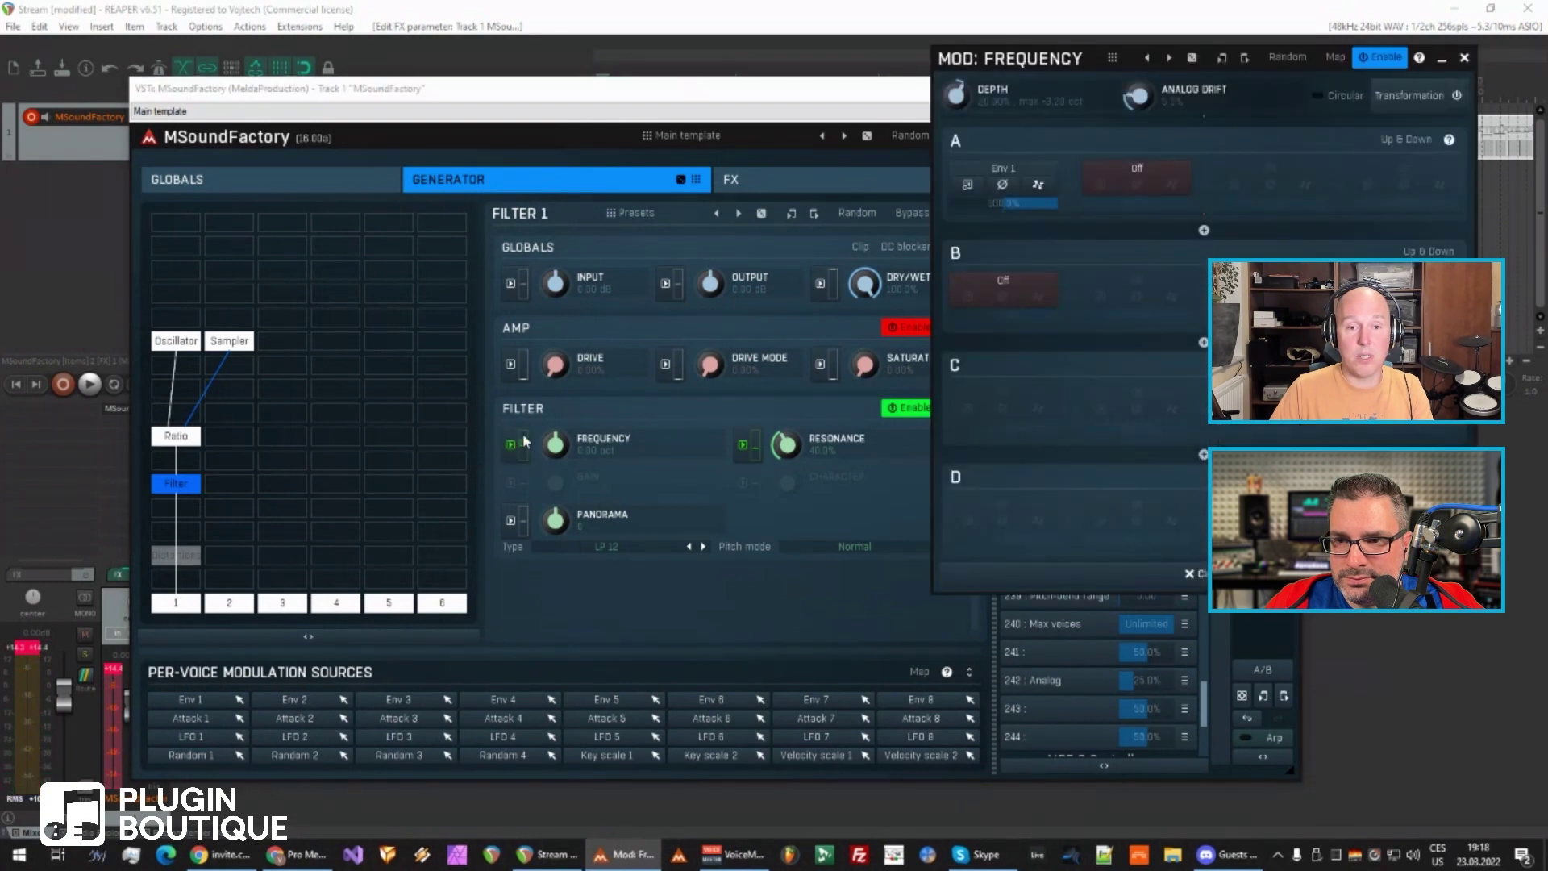
left_click(1136, 171)
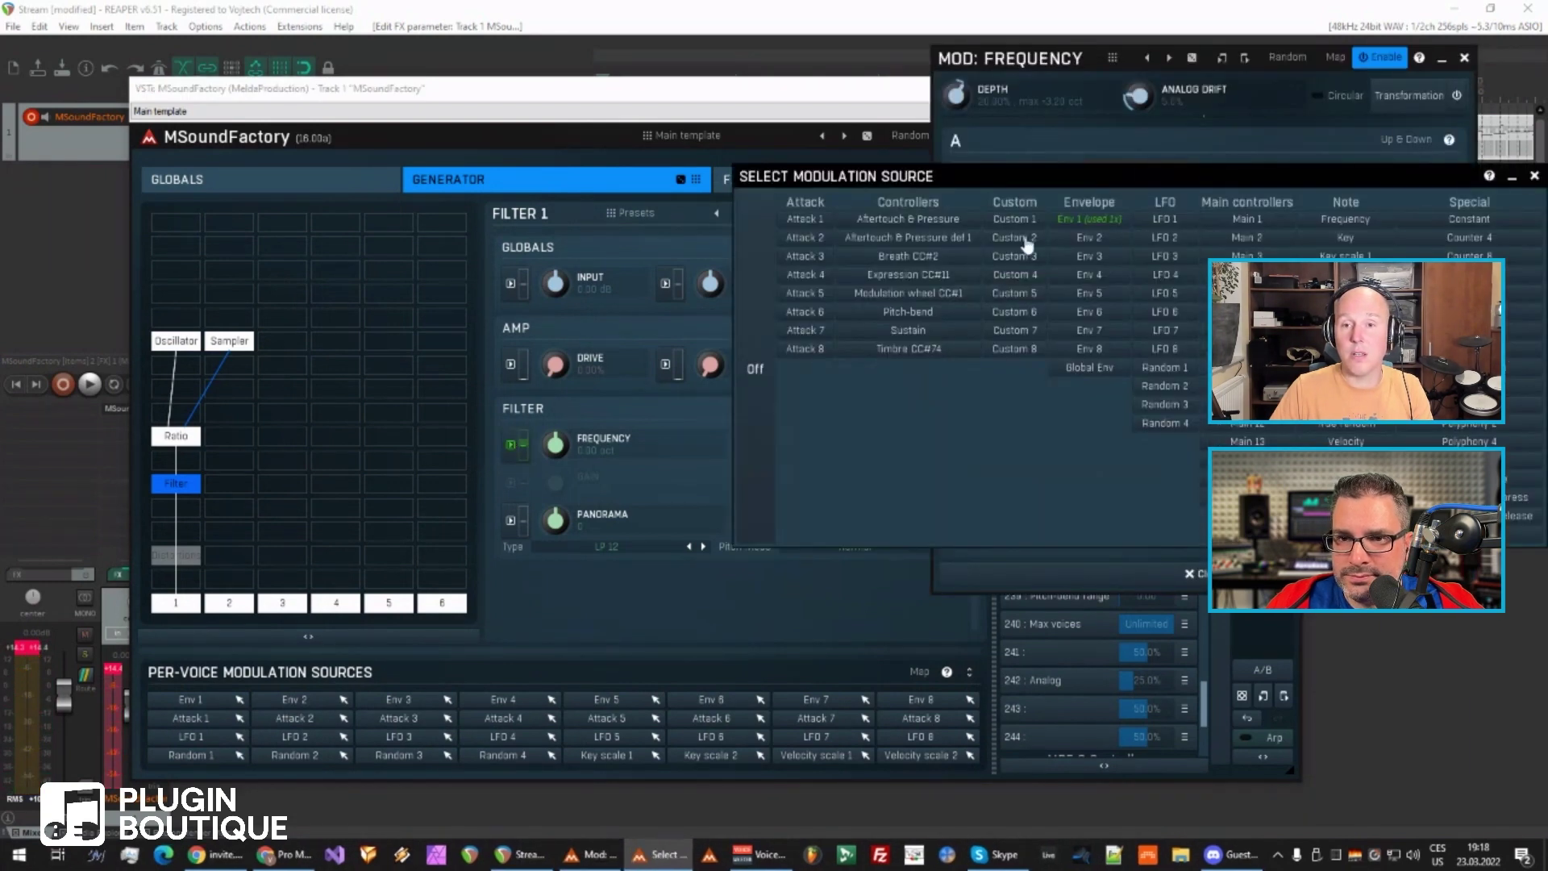
left_click(1167, 220)
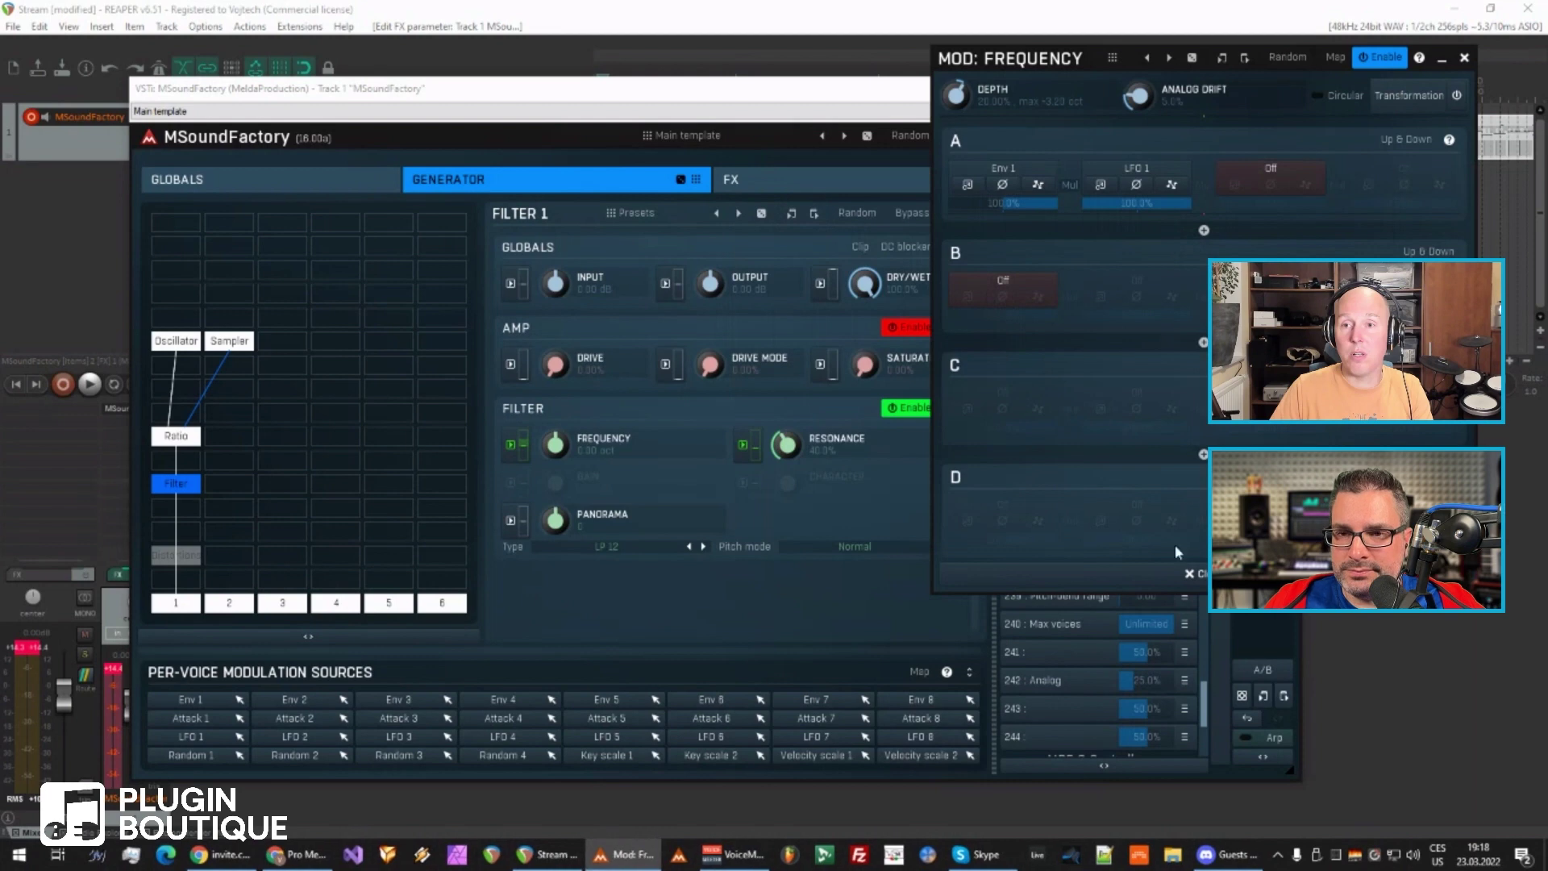
left_click(1173, 581)
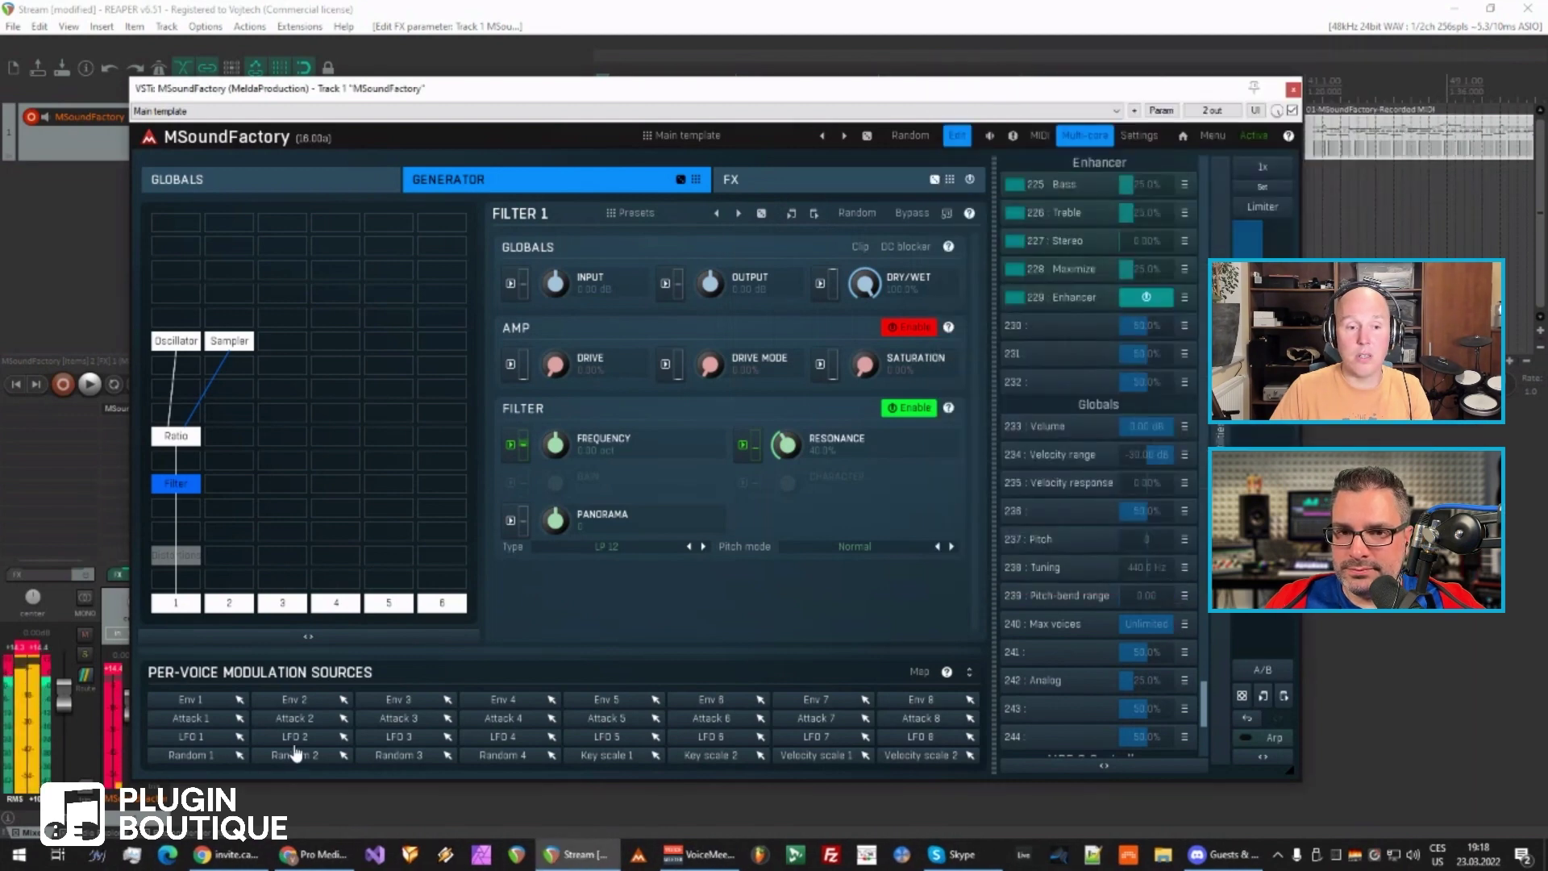
- Lengthen Env 1's attack from 10 ms to 231 ms and close its editor
left_click(189, 699)
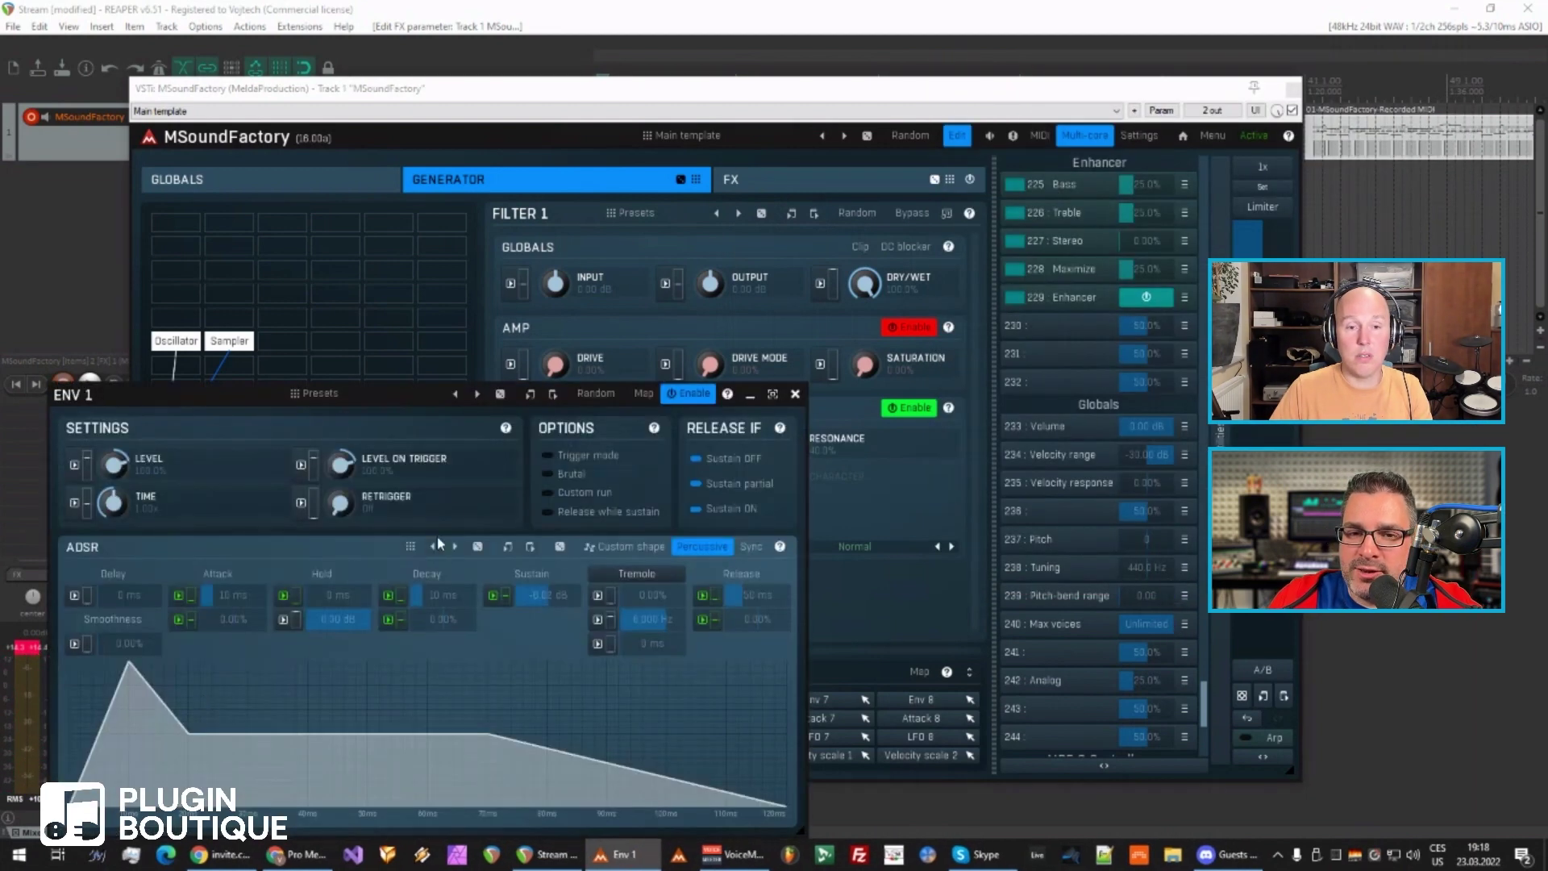
left_click_drag(218, 595, 30, 667)
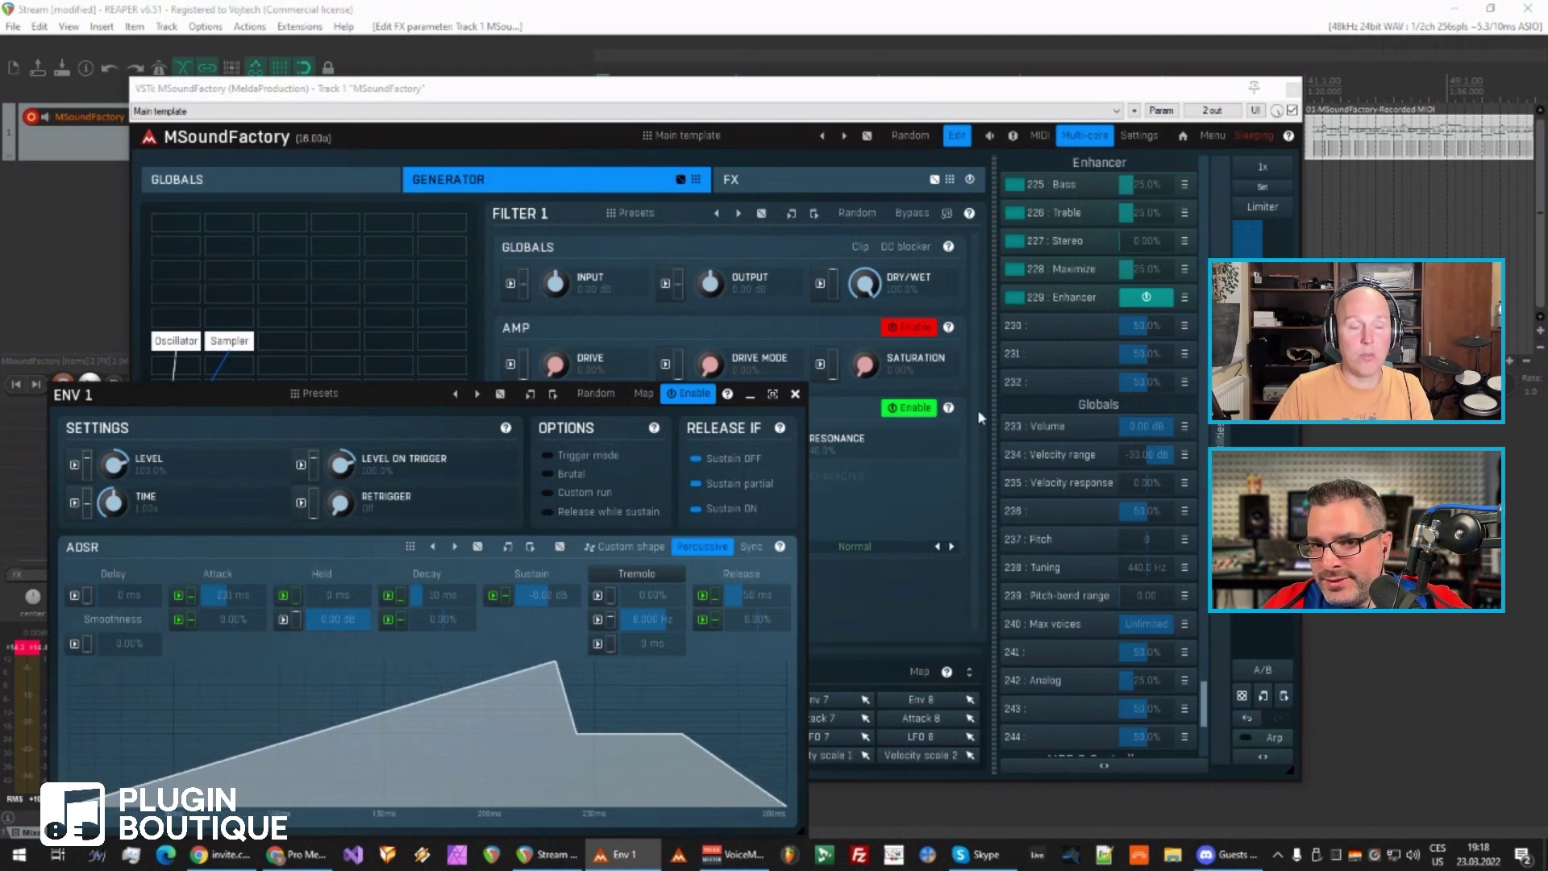
left_click(795, 393)
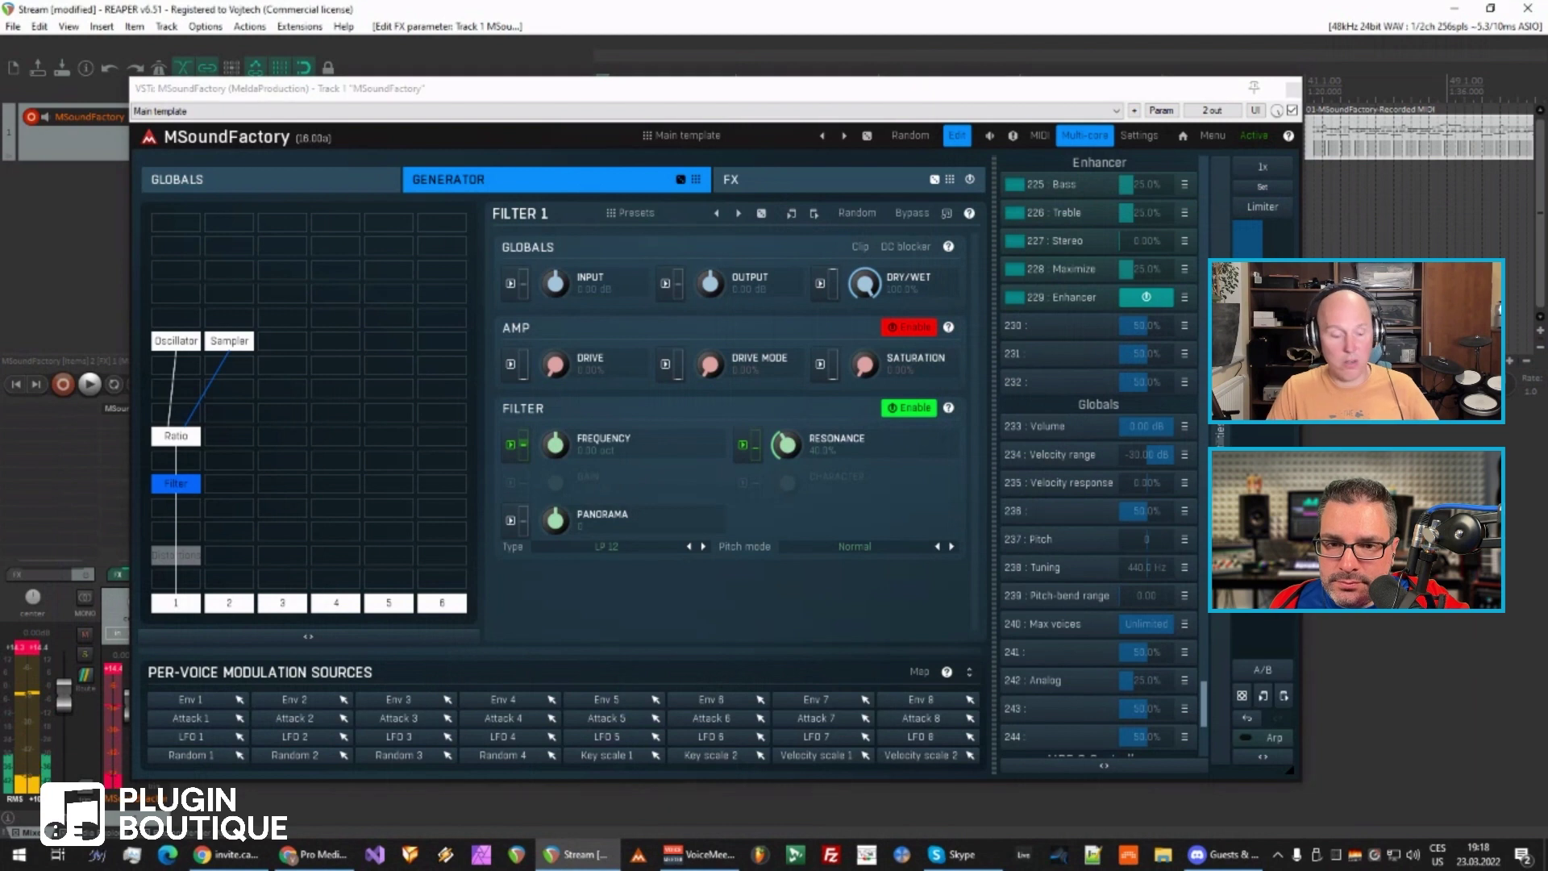
- Save the REAPER project with Ctrl+S
left_click(1402, 615)
key("ctrl+s")
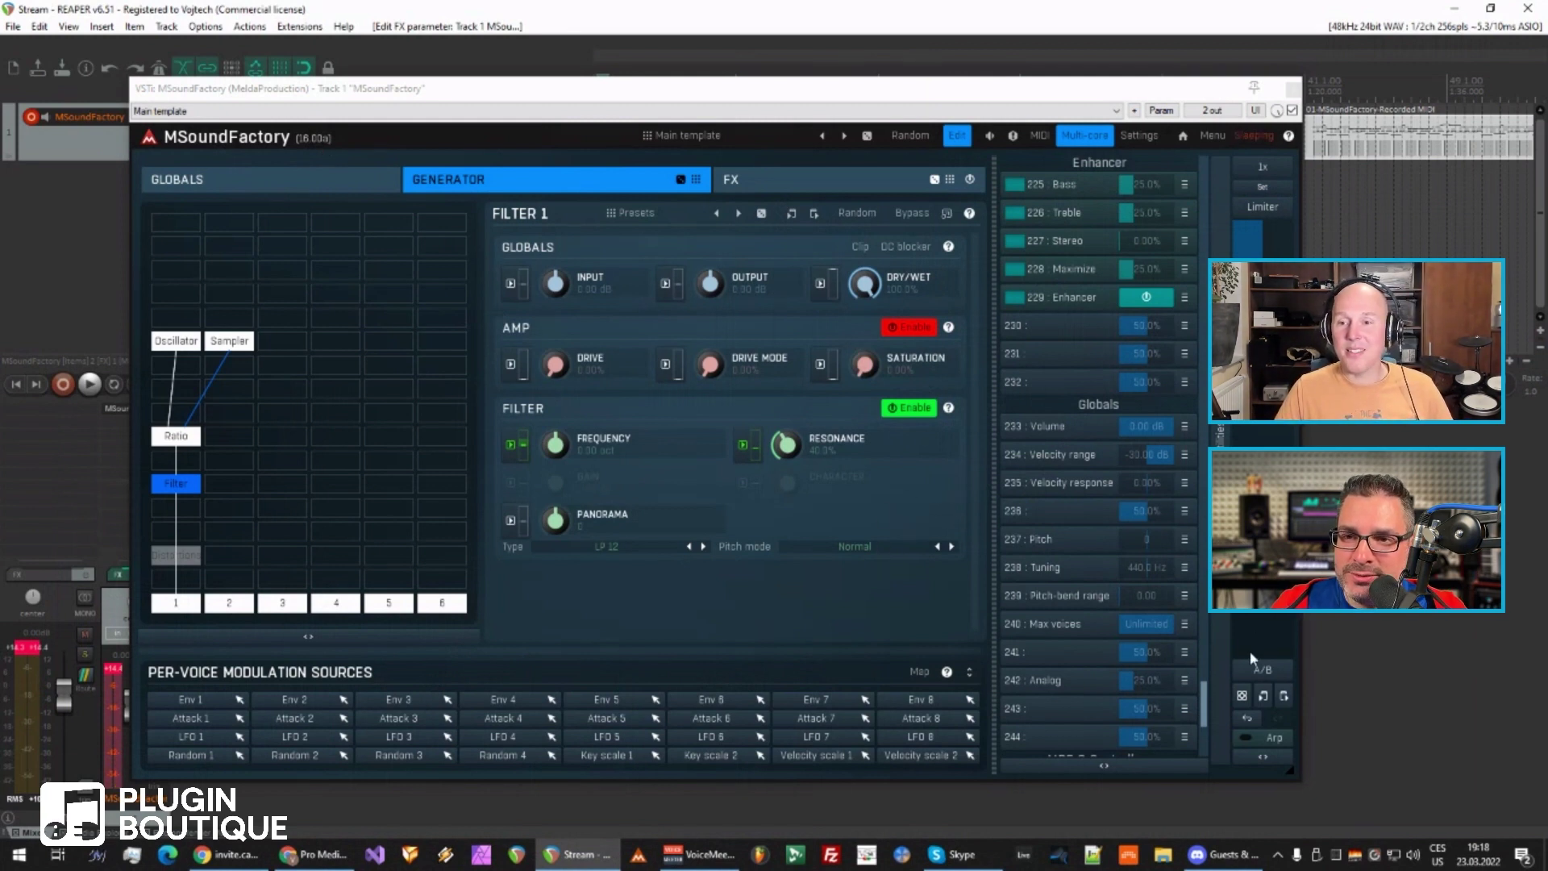
left_click_drag(1215, 688, 1193, 227)
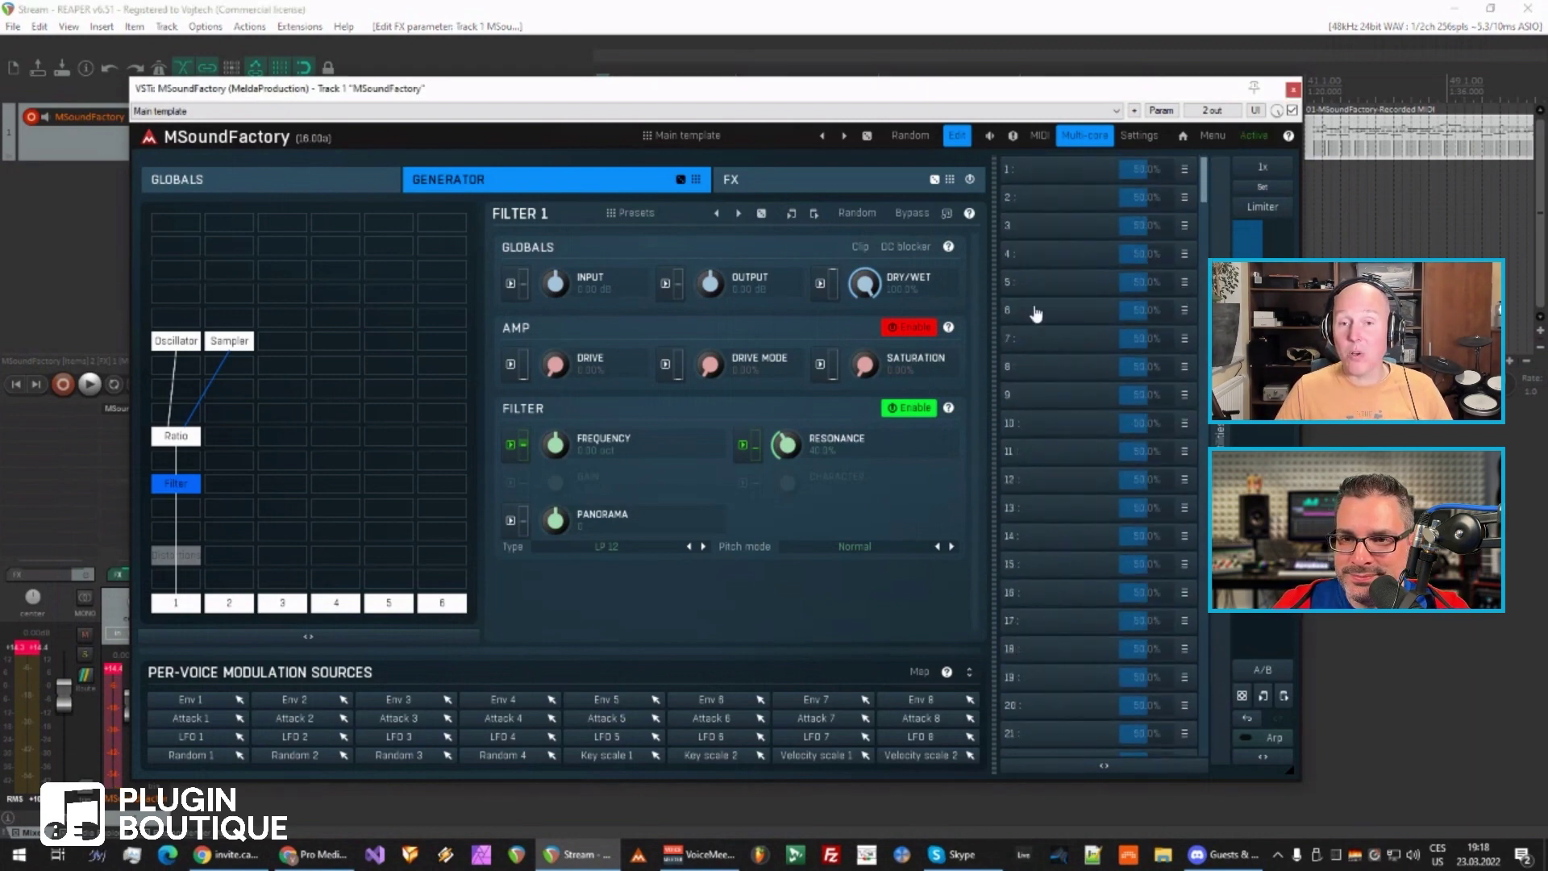